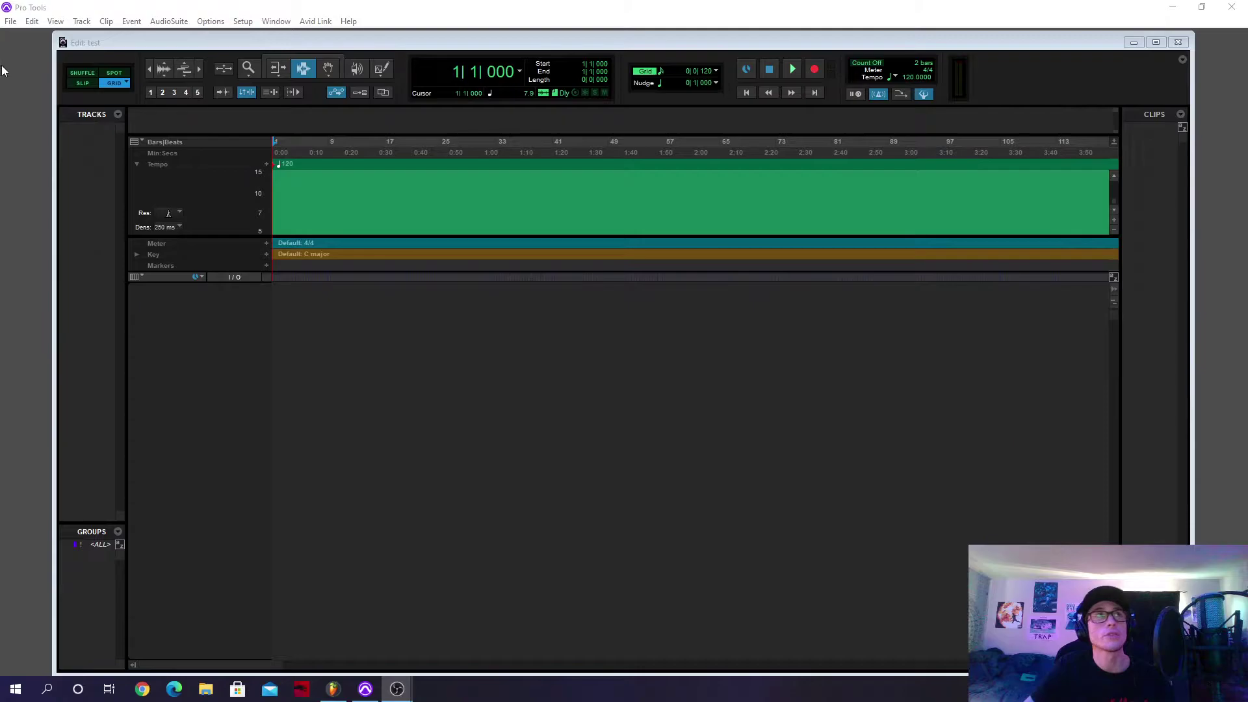
- Start a new local storage session and name it "youtube test"
left_click(10, 22)
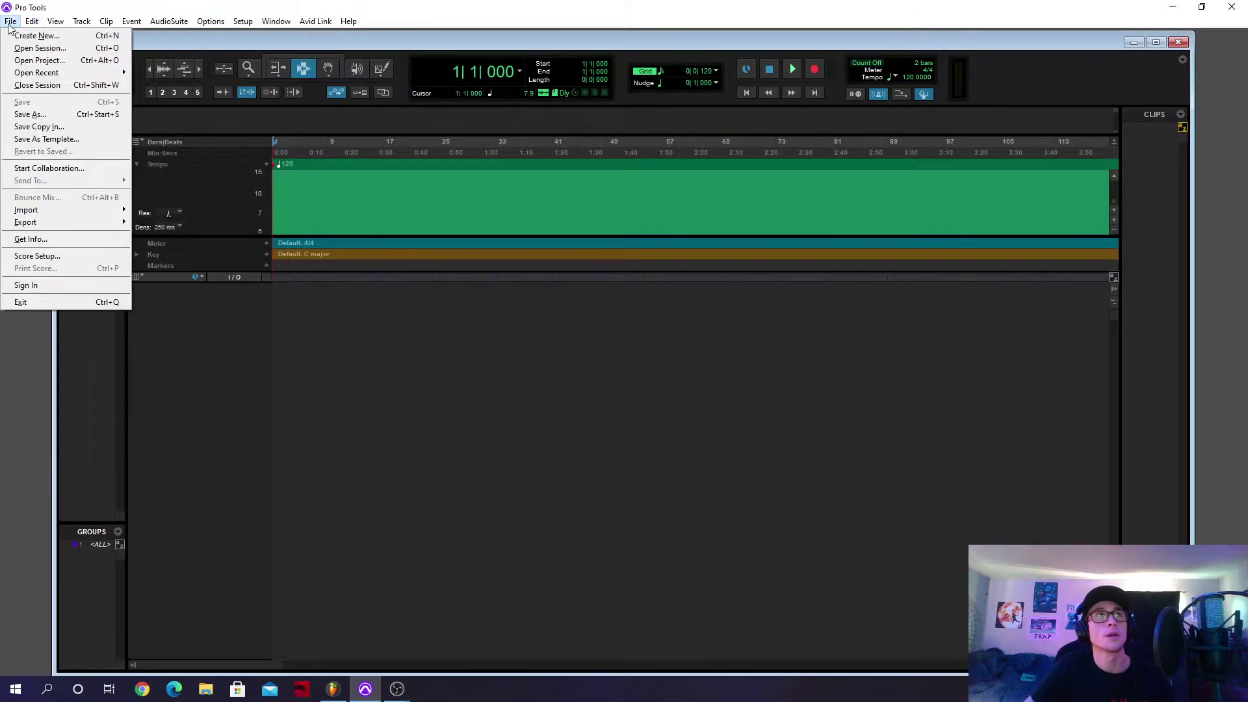
key("Escape")
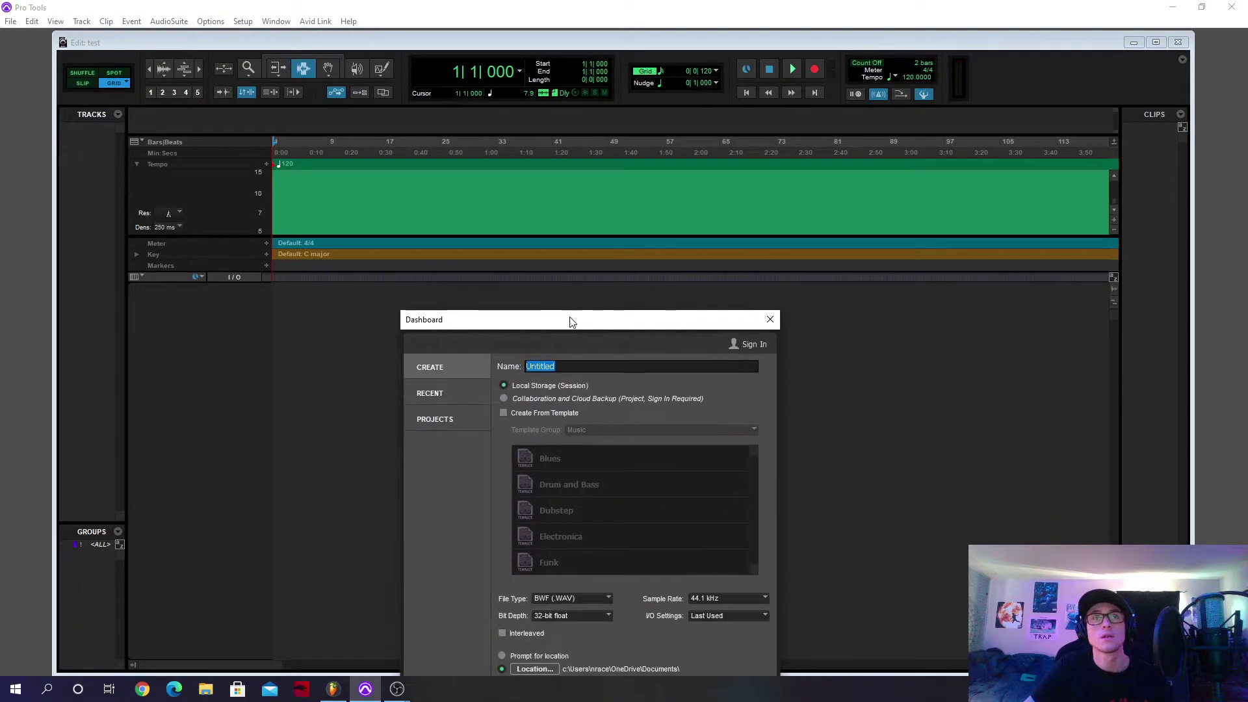
type("yo")
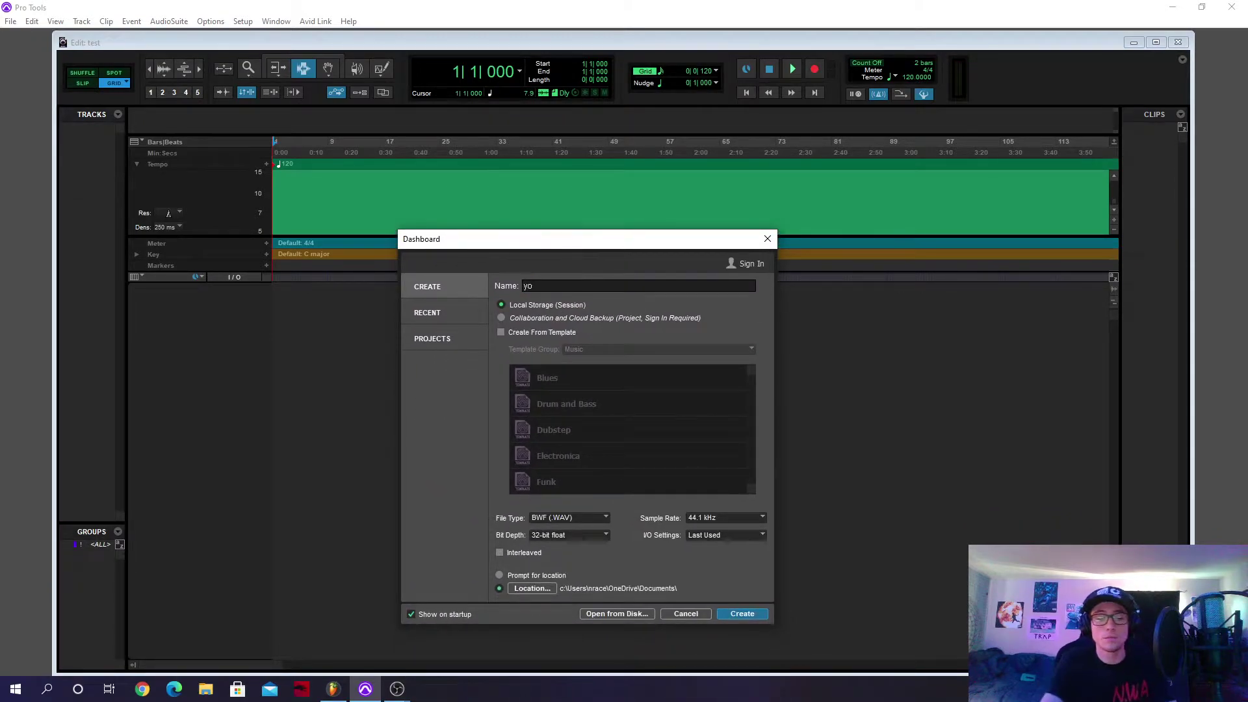
type("utube test")
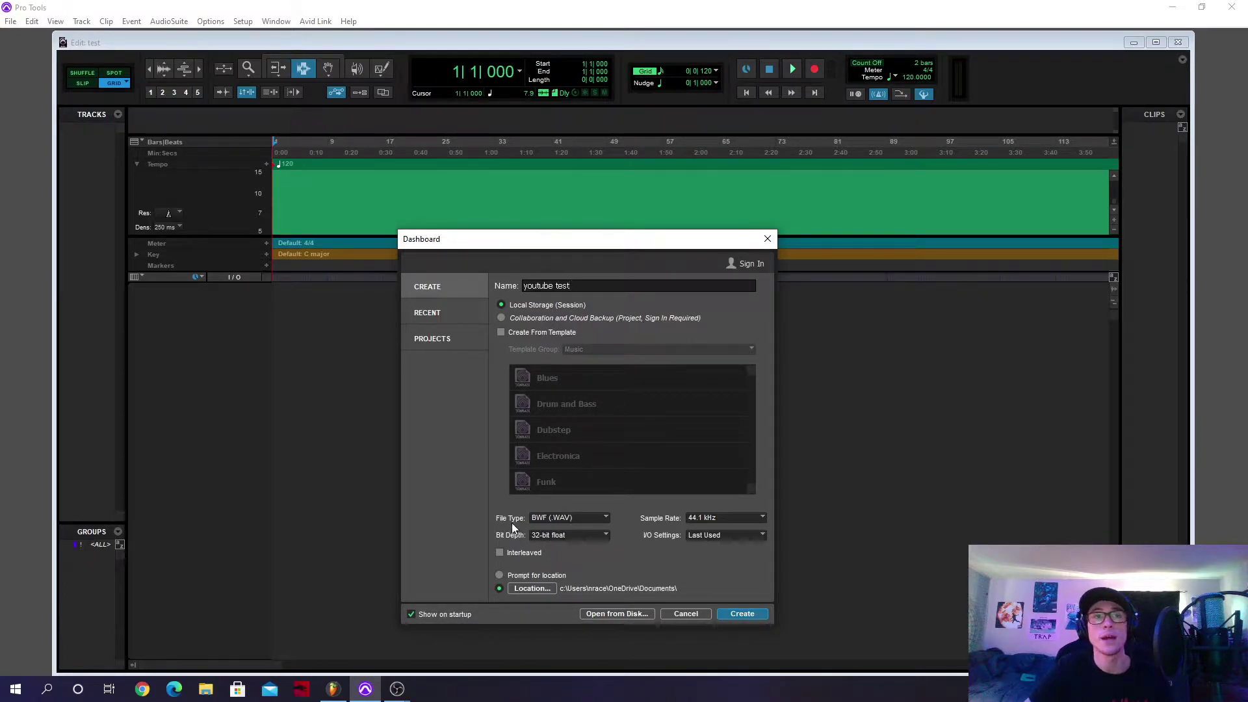
- Review the available bit depth and I/O settings options for the new session, leaving 32-bit float and Last Used selected
left_click(566, 539)
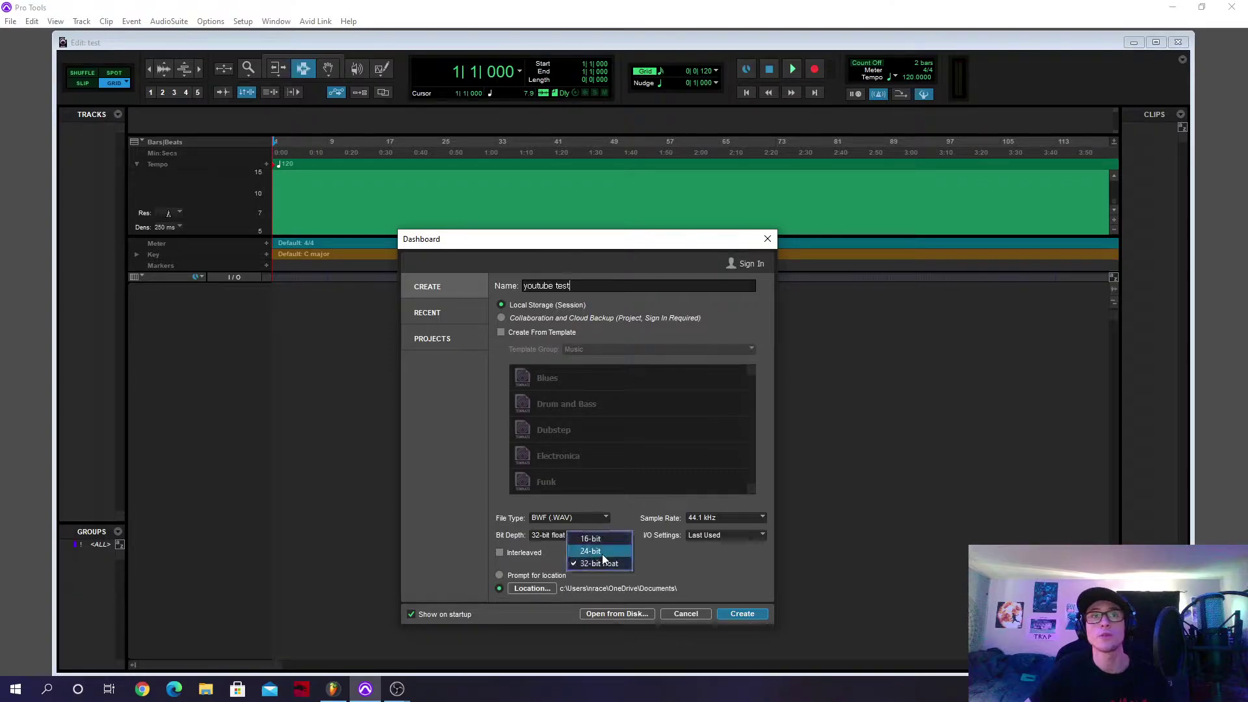
left_click(557, 557)
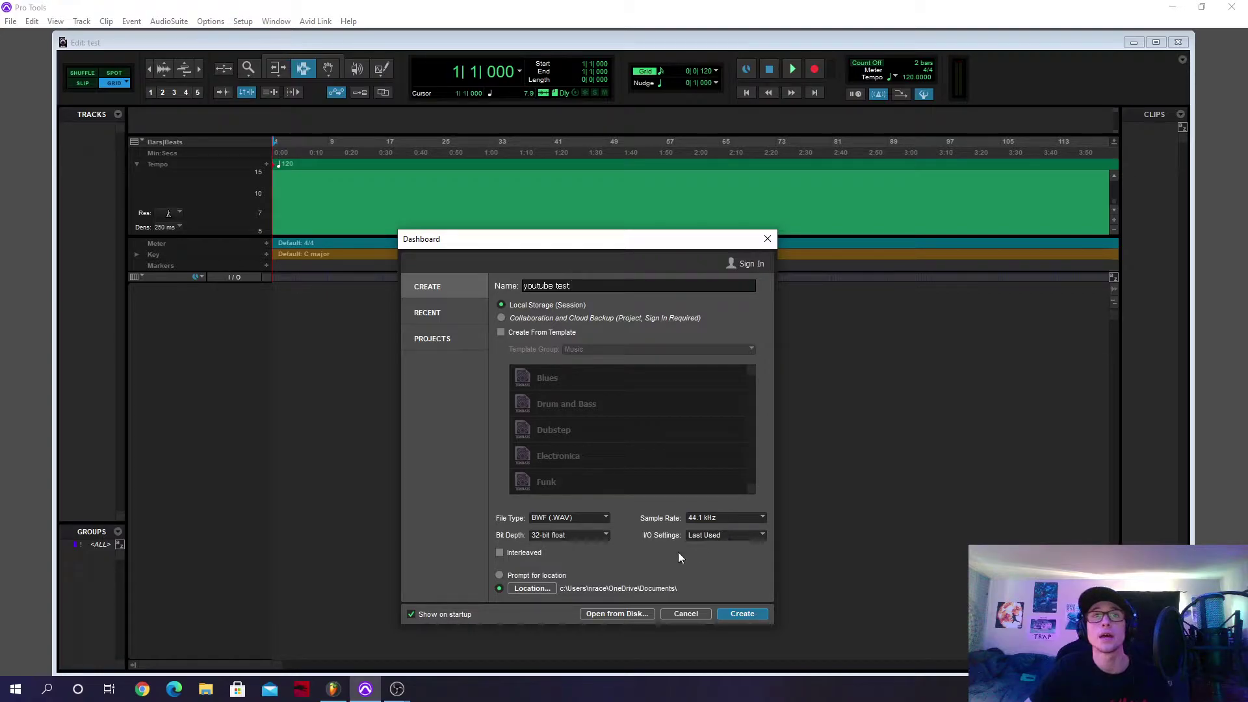
left_click(716, 536)
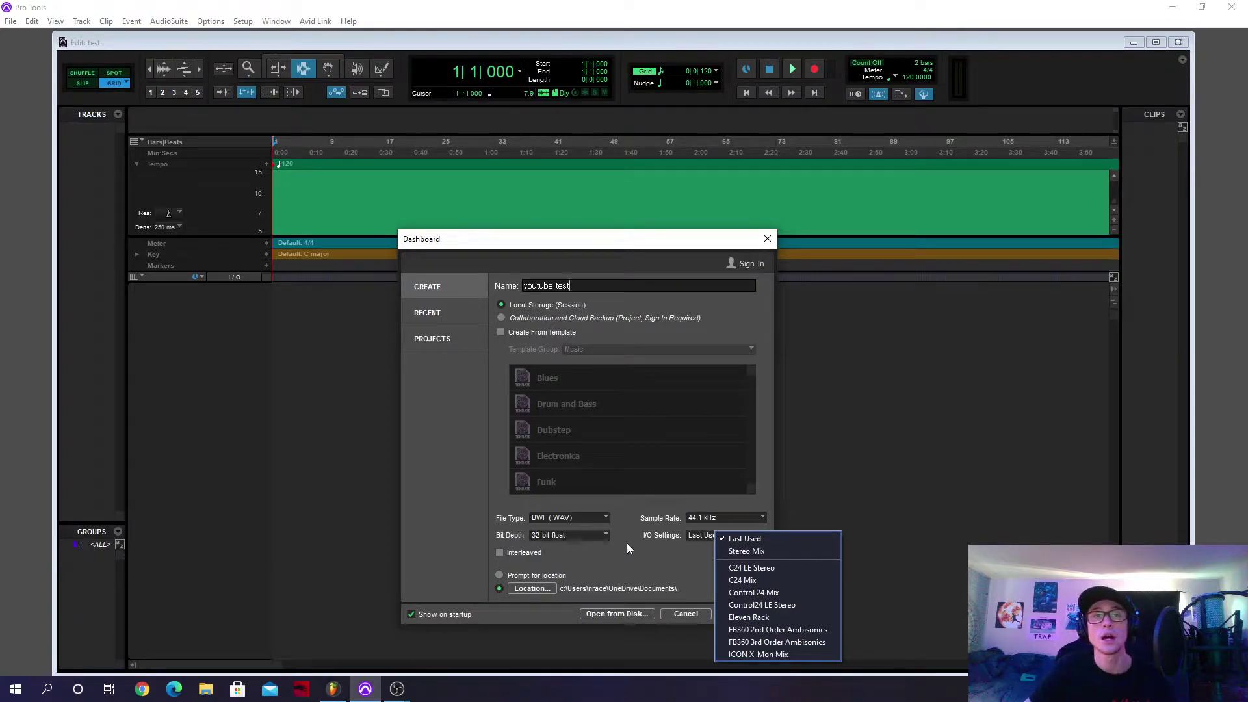
left_click(702, 536)
- Create the session with the prompt for location option and save it as "youtube test" on the Desktop
left_click(558, 575)
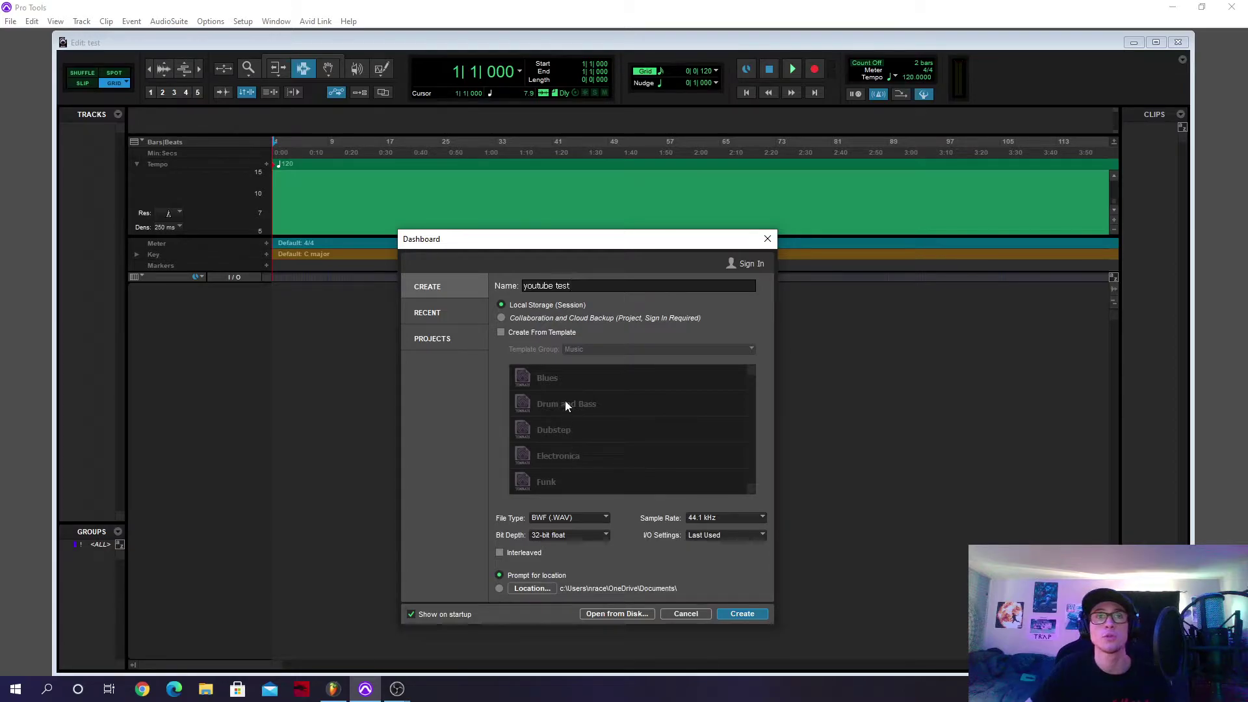
left_click(742, 615)
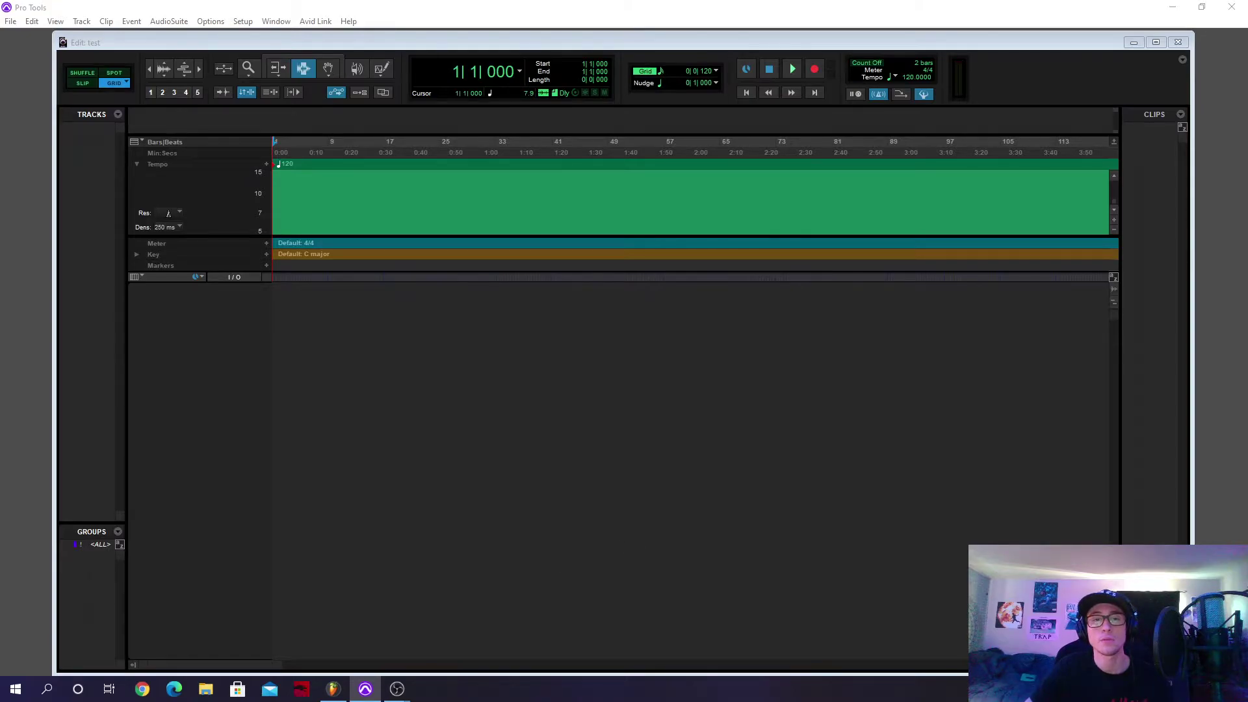
scroll(634, 456, "down", 5)
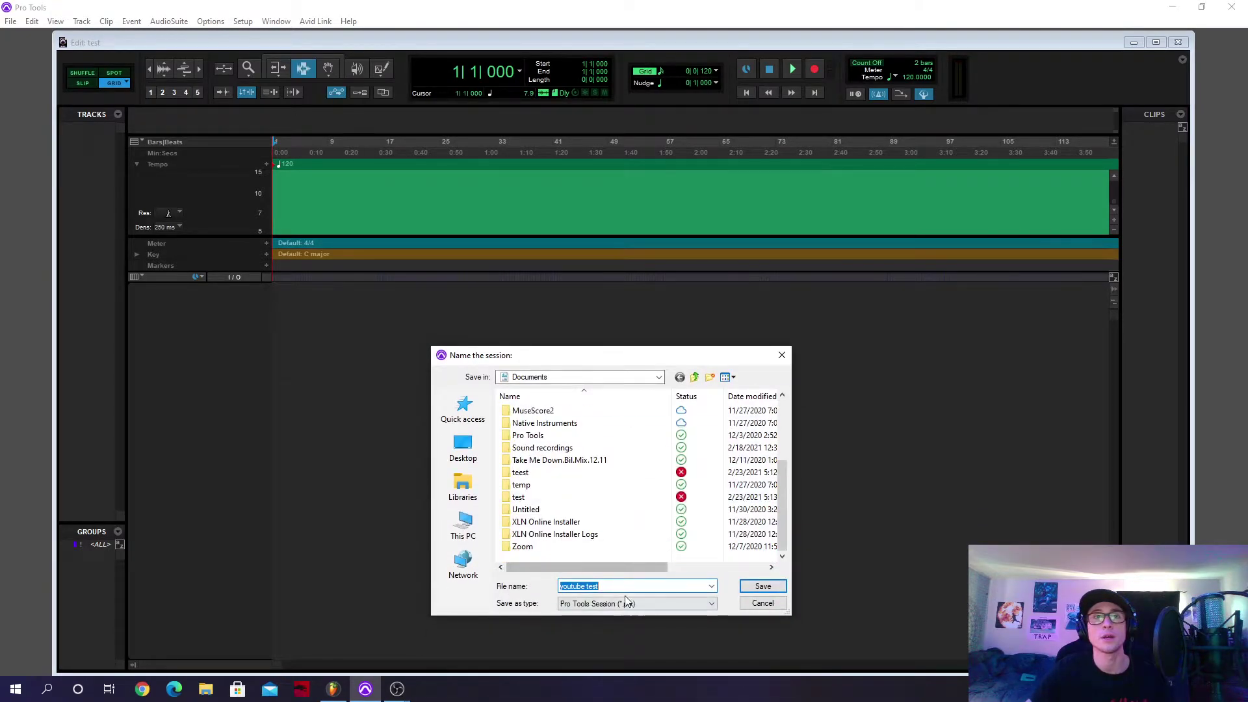
scroll(585, 494, "up", 3)
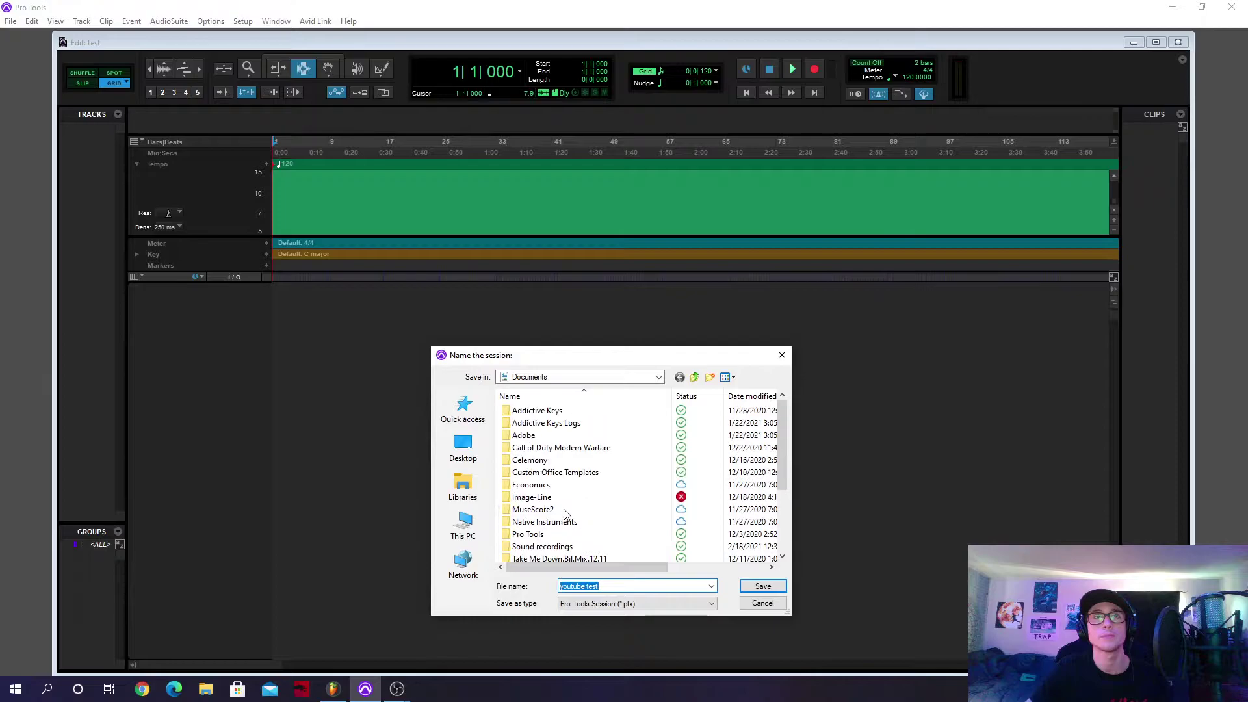
left_click(477, 456)
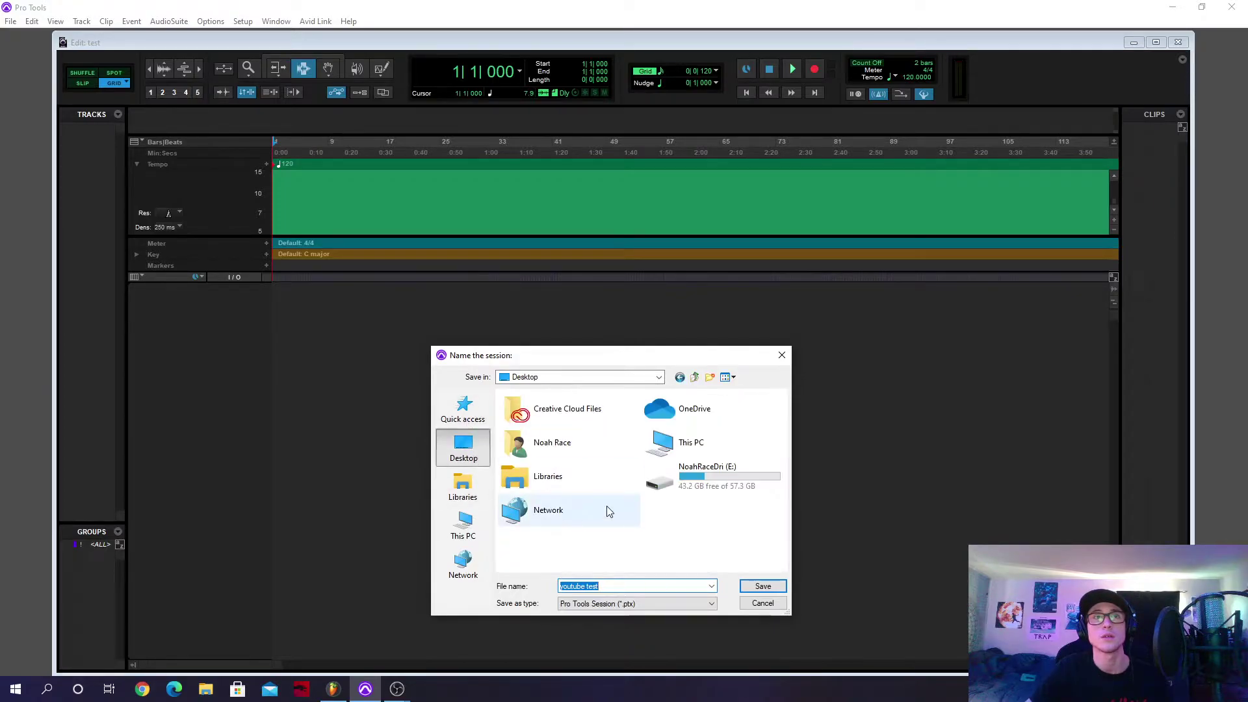
left_click(763, 587)
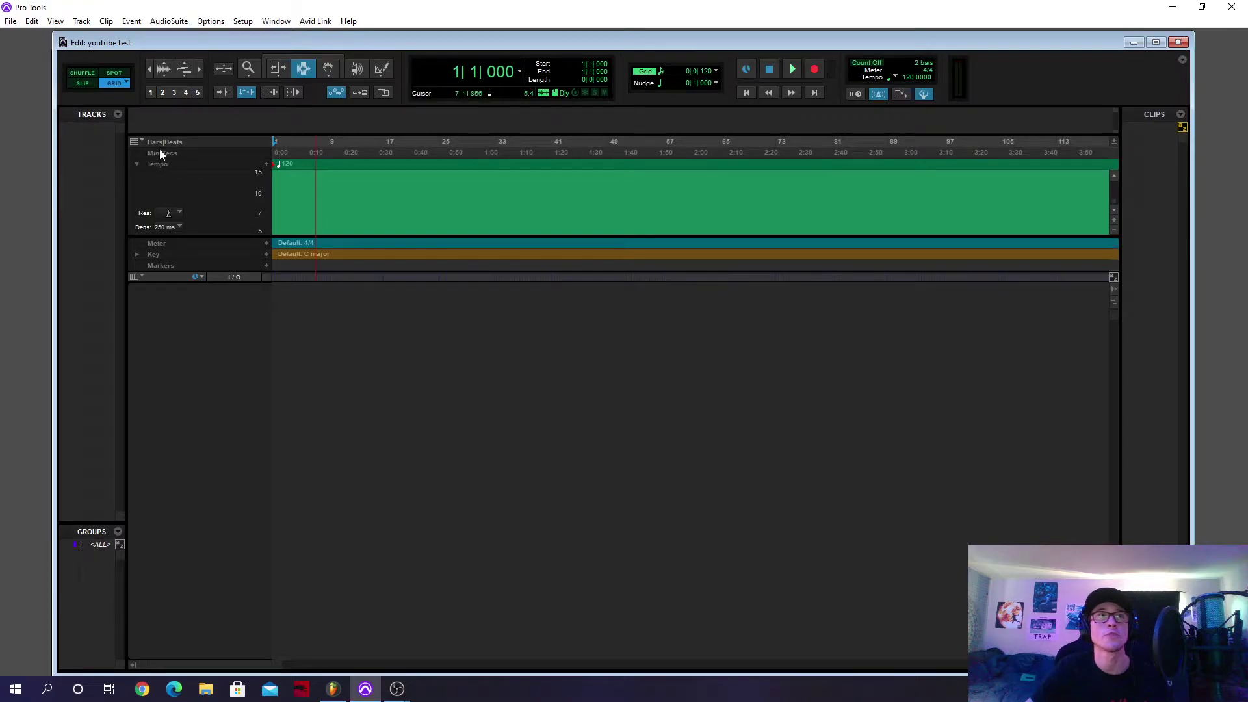
- Collapse the tempo editor in the rulers and expand it again
left_click(137, 167)
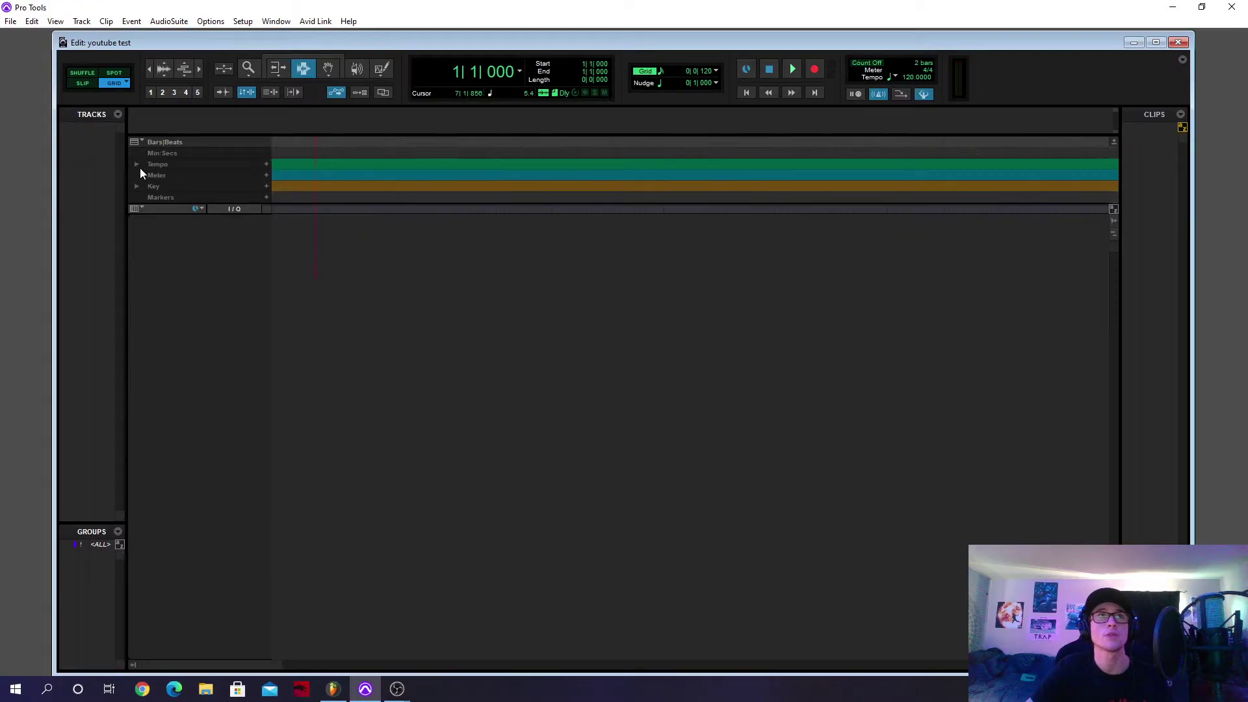
left_click(138, 167)
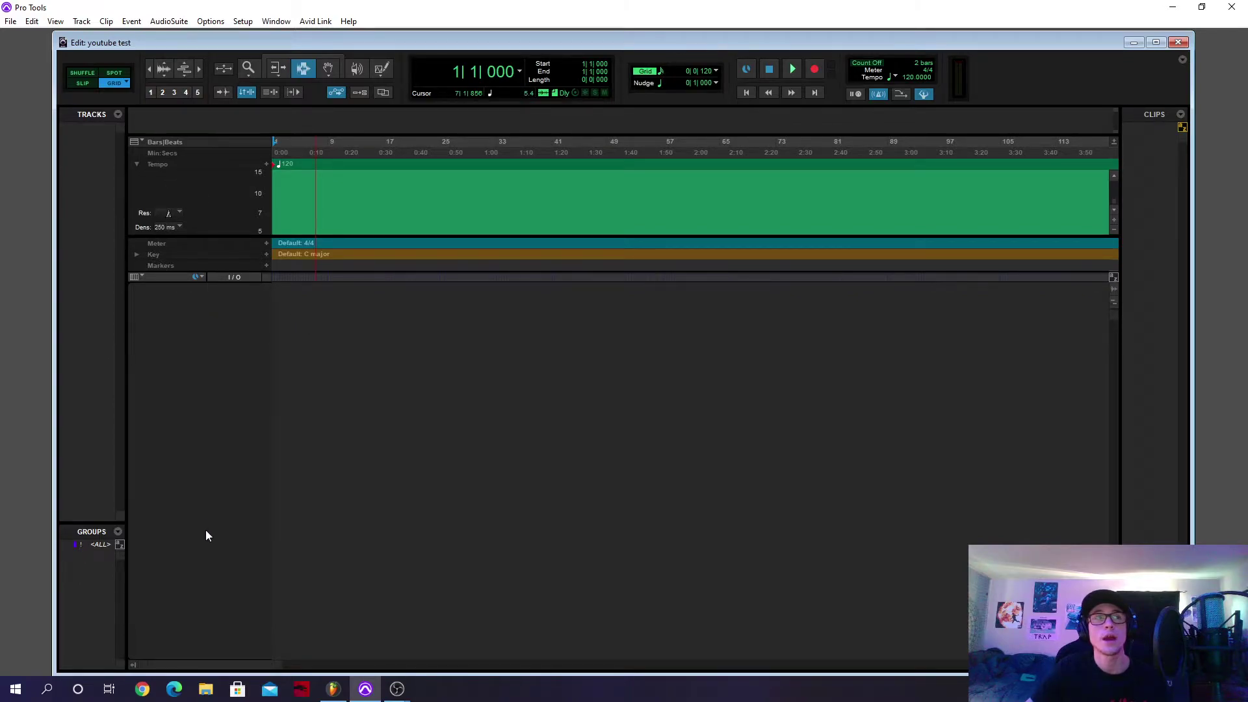
- Show the Mix window and return to the Edit window
left_click(274, 24)
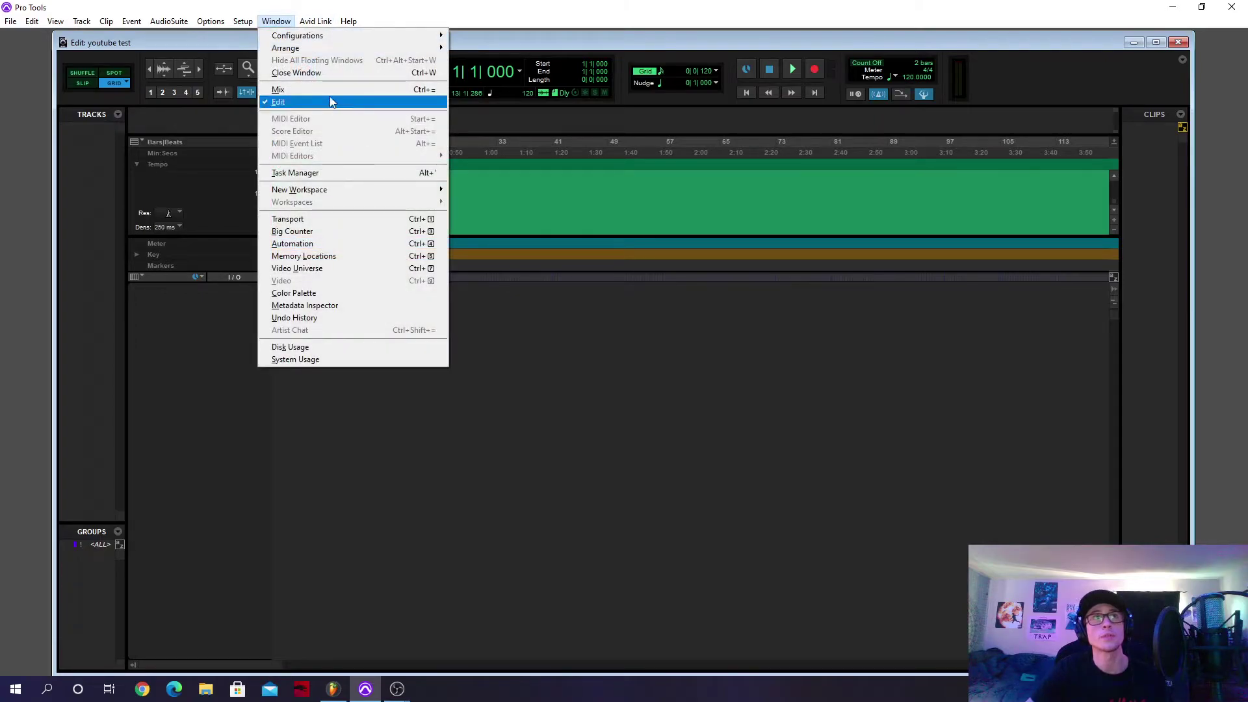
left_click(323, 91)
left_click(275, 21)
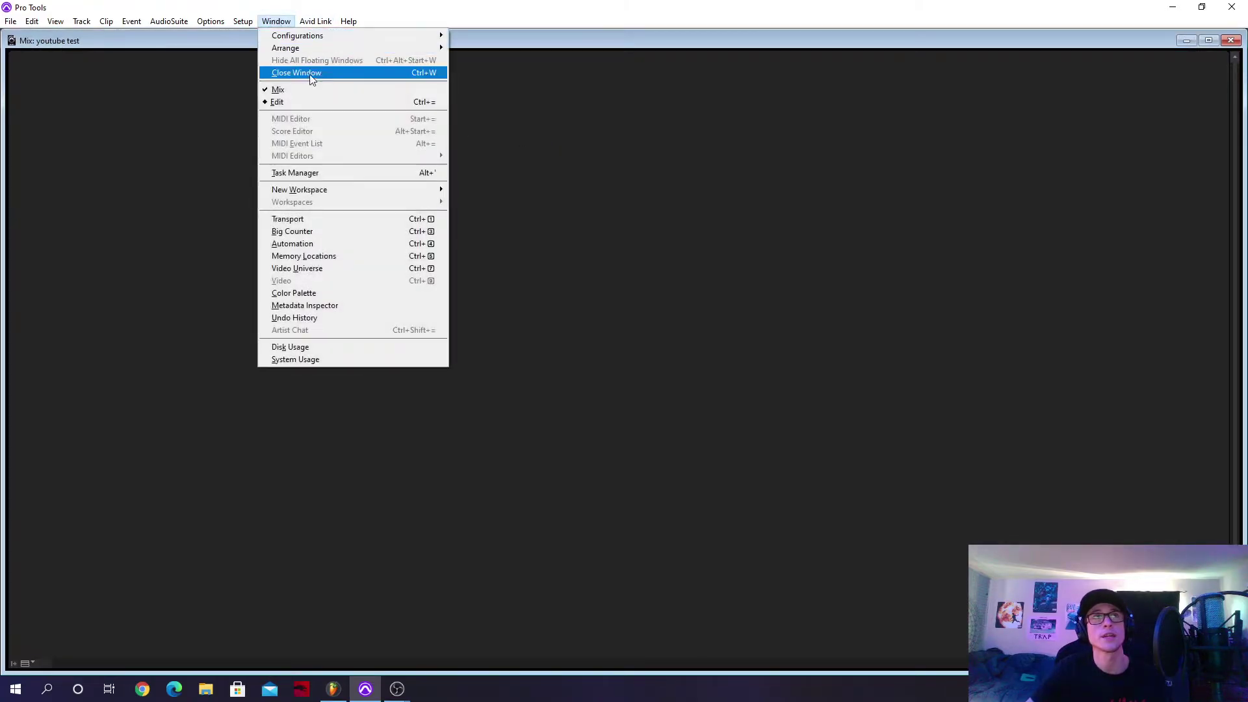
left_click(297, 97)
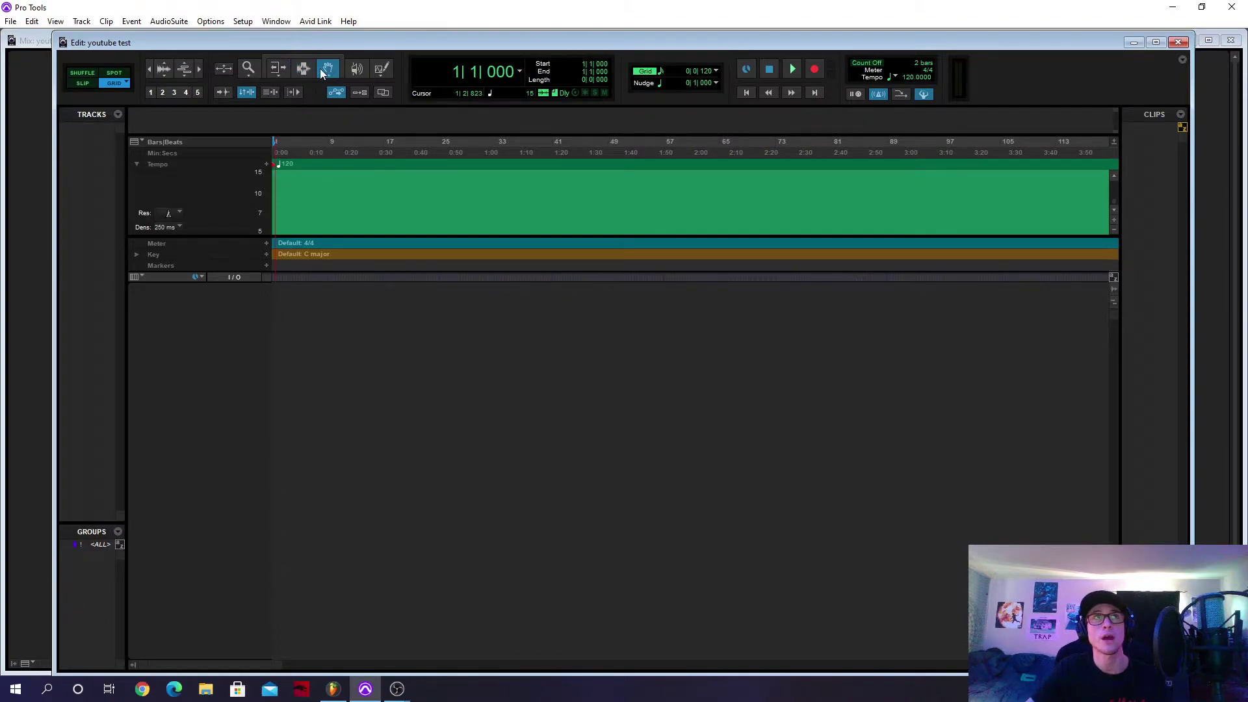
- Activate the Trim tool and add one new mono audio track in Samples with the default name
left_click(278, 68)
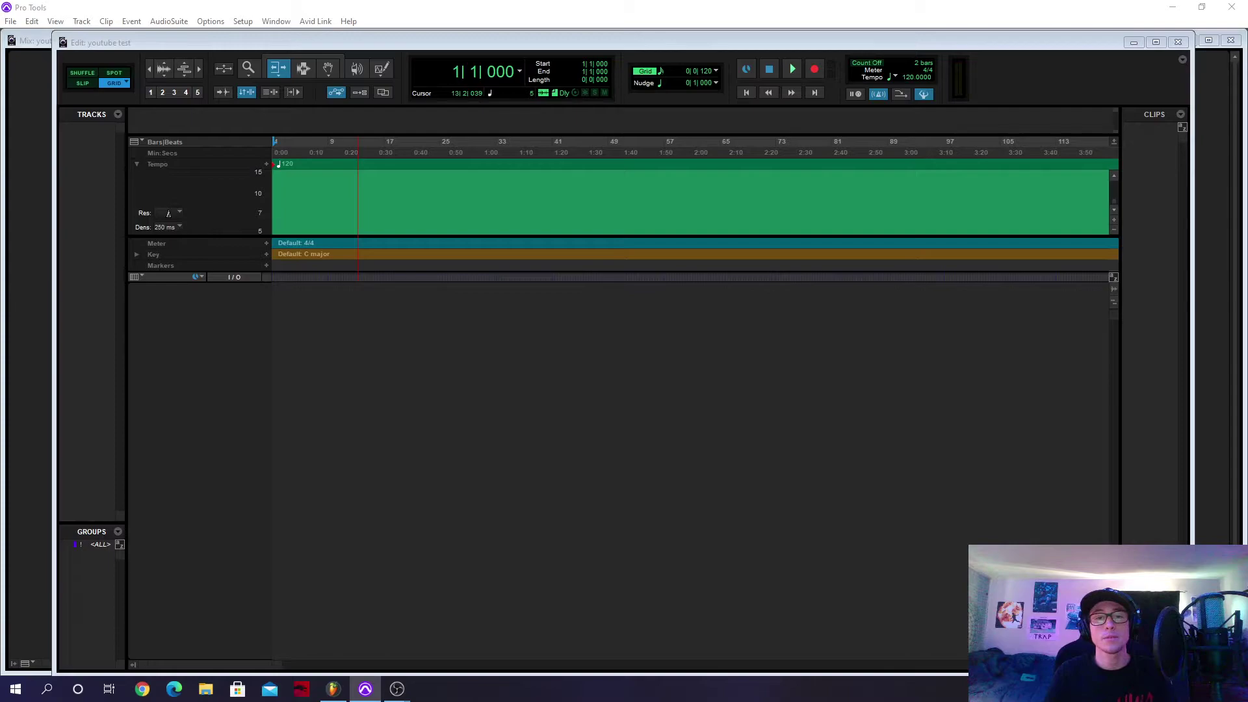
key("ctrl+shift+n")
left_click_drag(752, 409, 743, 355)
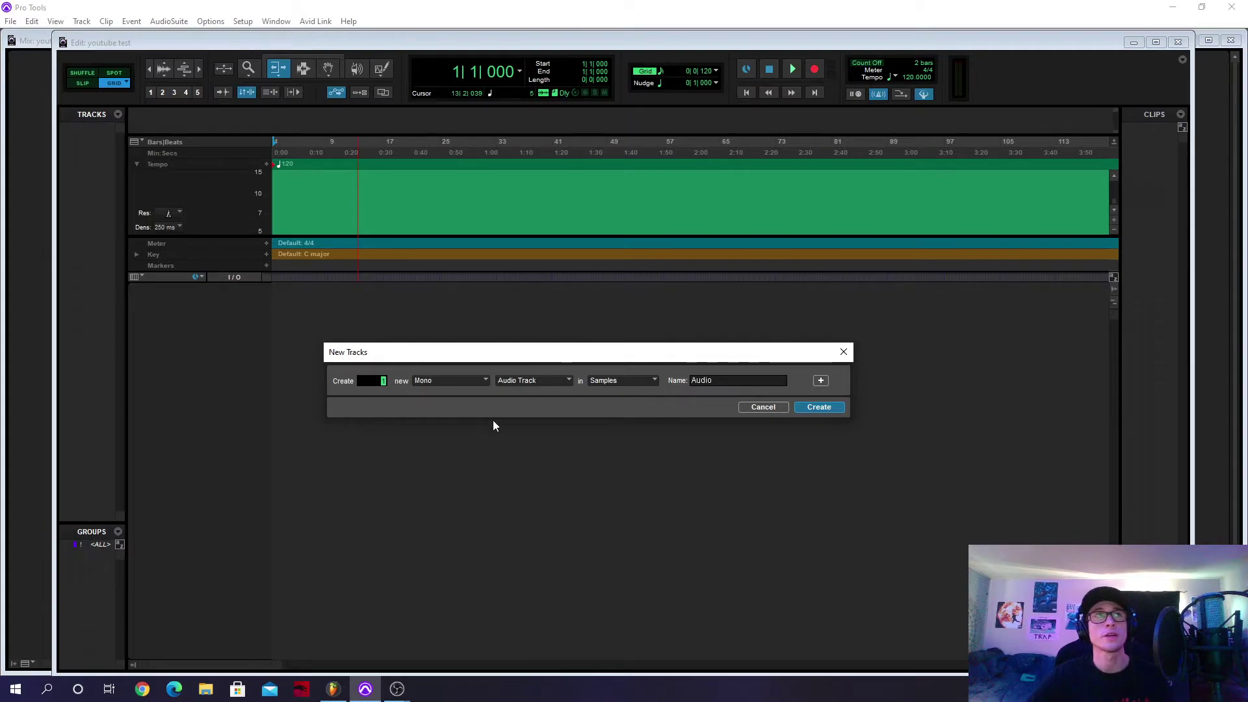
left_click(462, 381)
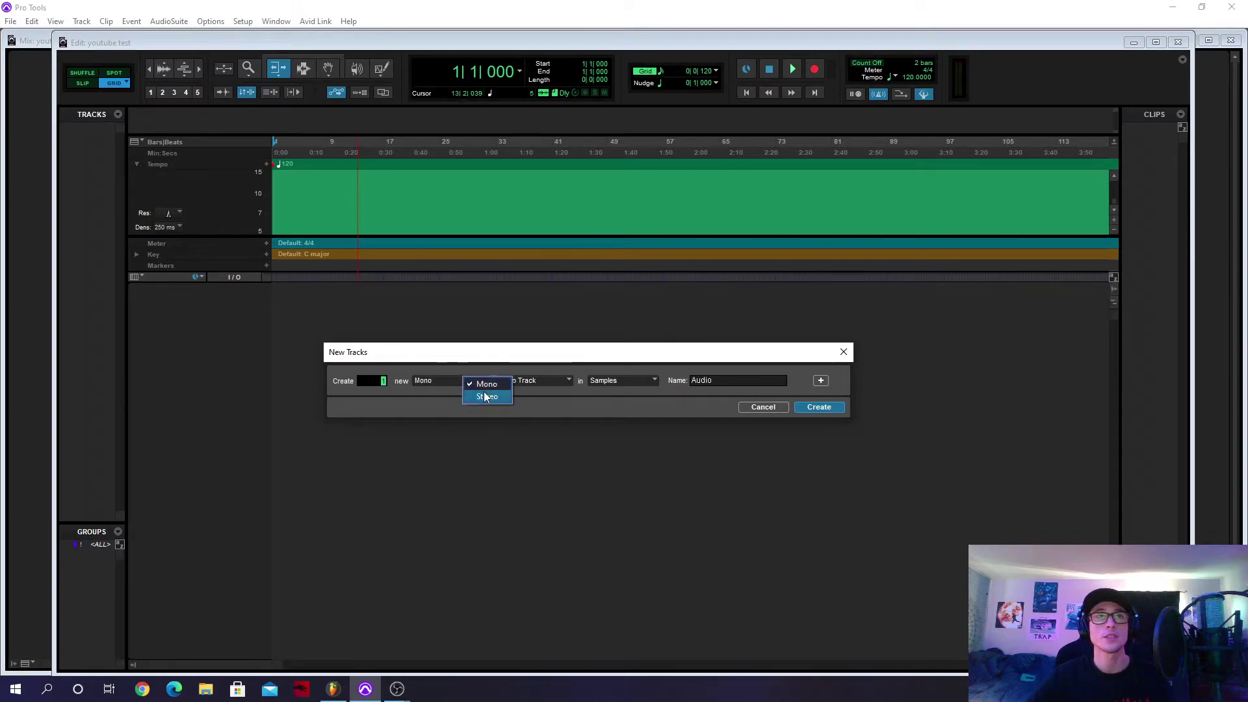
left_click(441, 392)
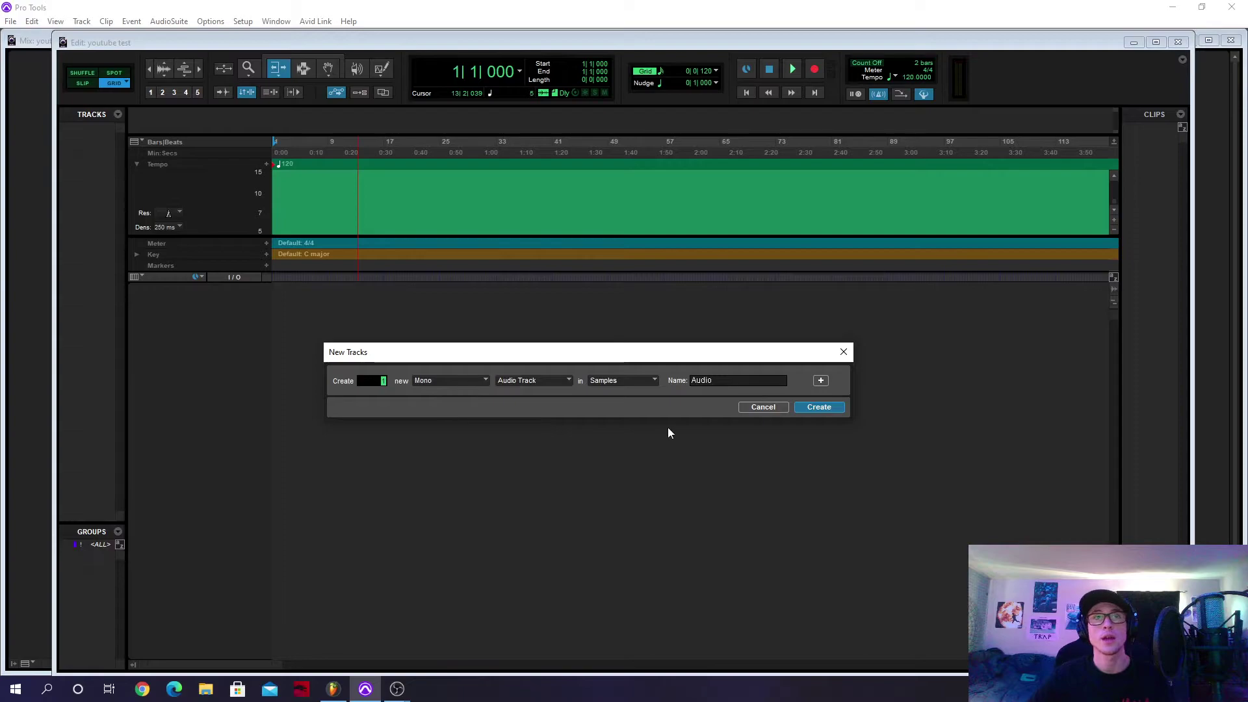
left_click(833, 408)
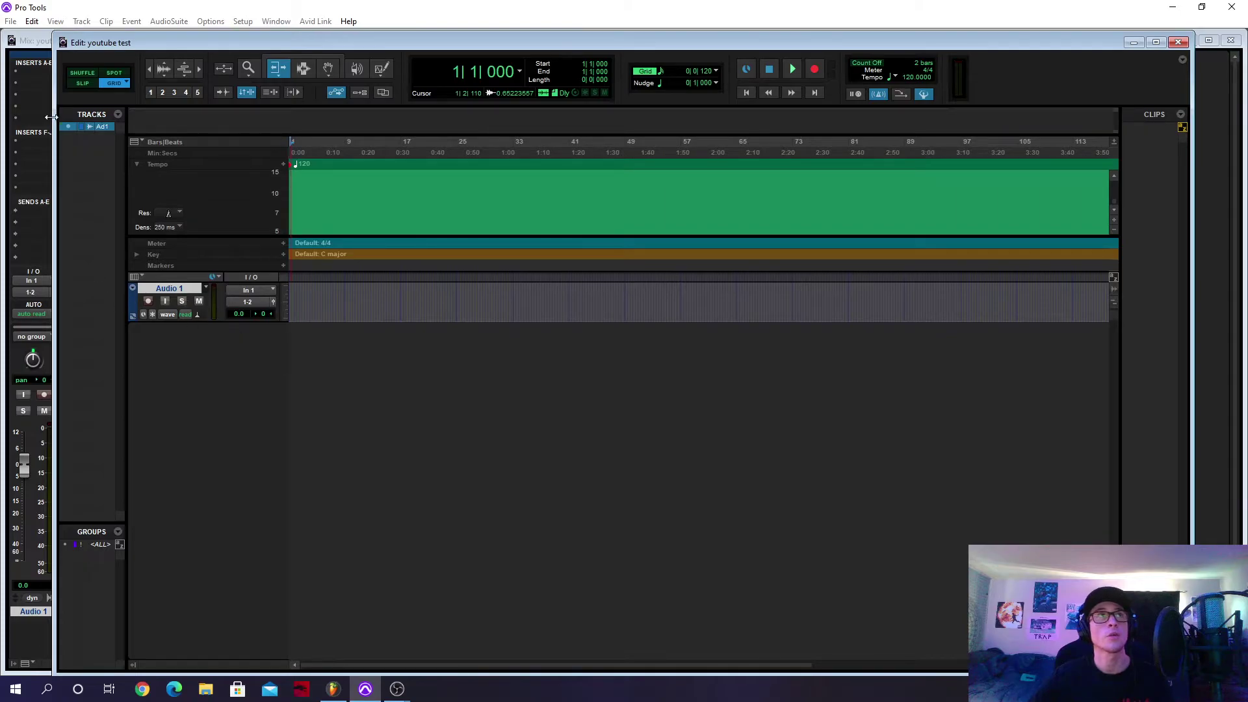
- Add a second mono audio track in Samples below the first one
left_click(84, 25)
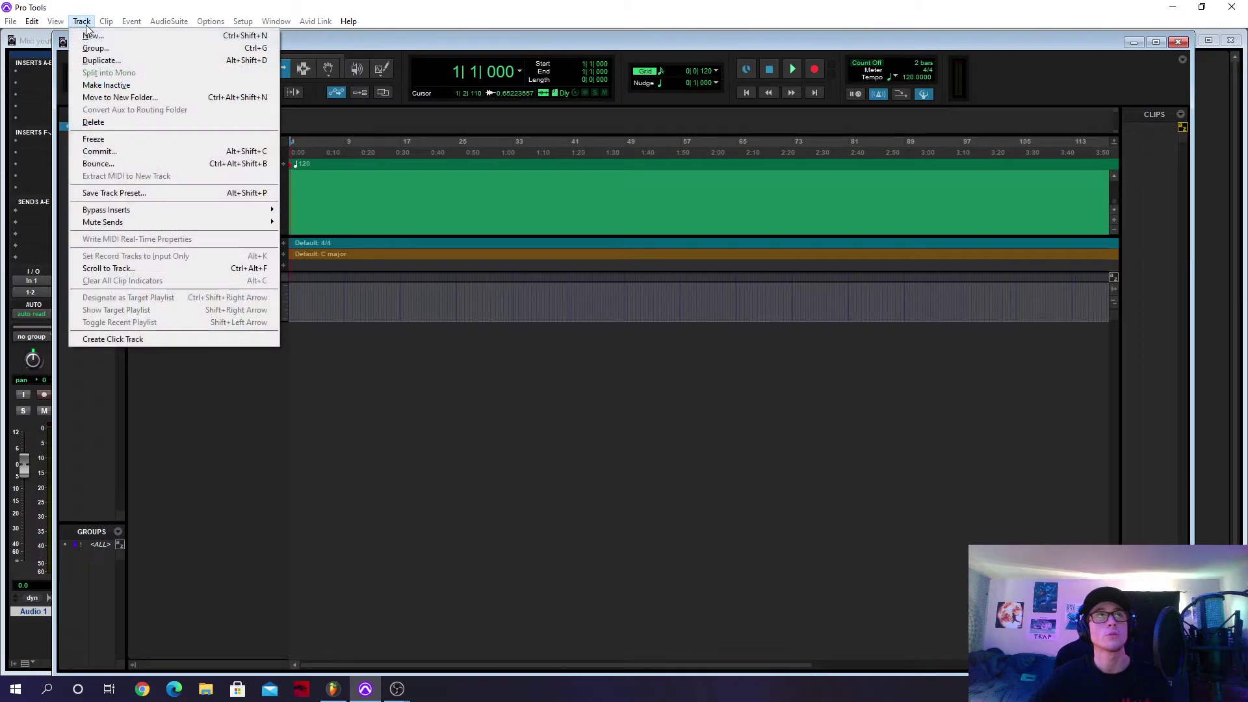
mouse_move(125, 31)
mouse_move(82, 22)
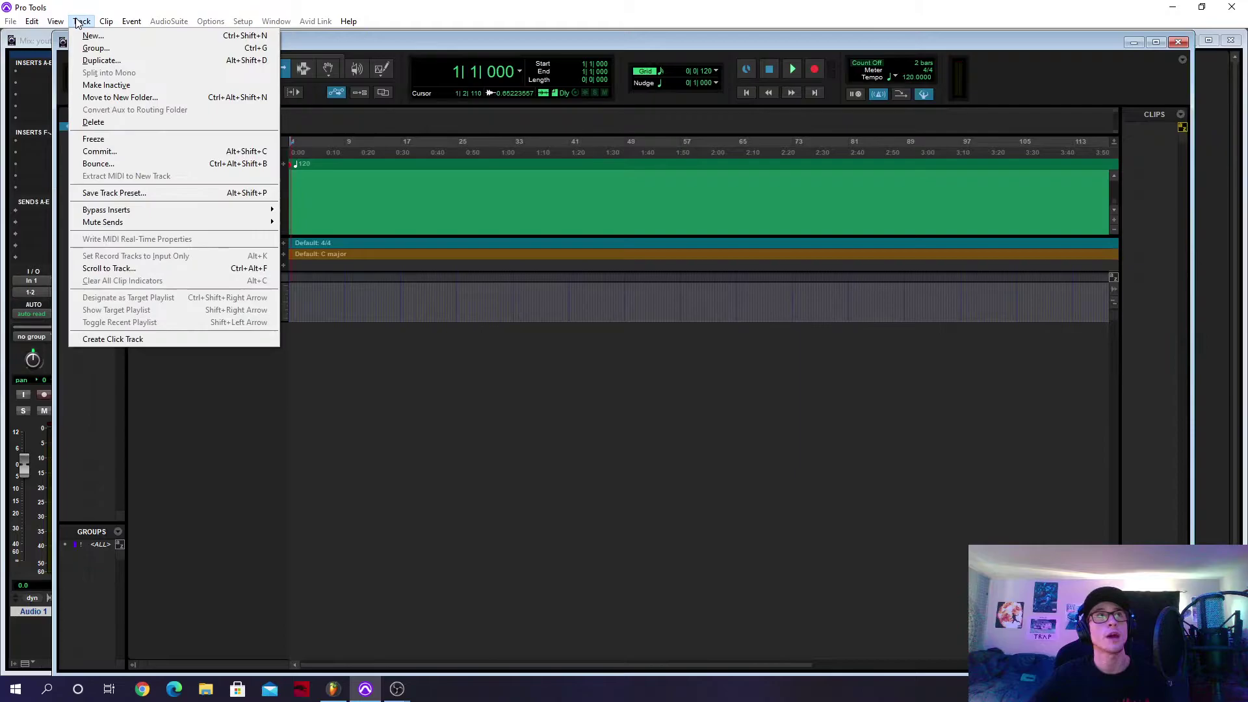
left_click(96, 38)
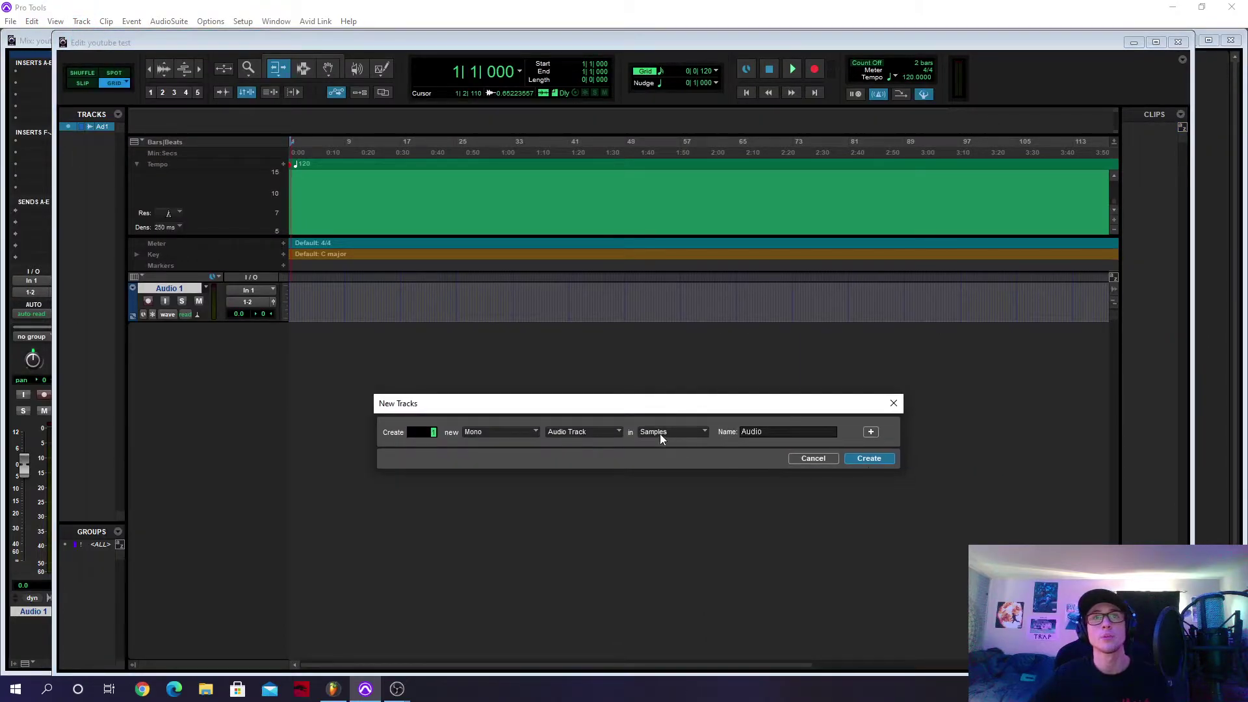
left_click(871, 459)
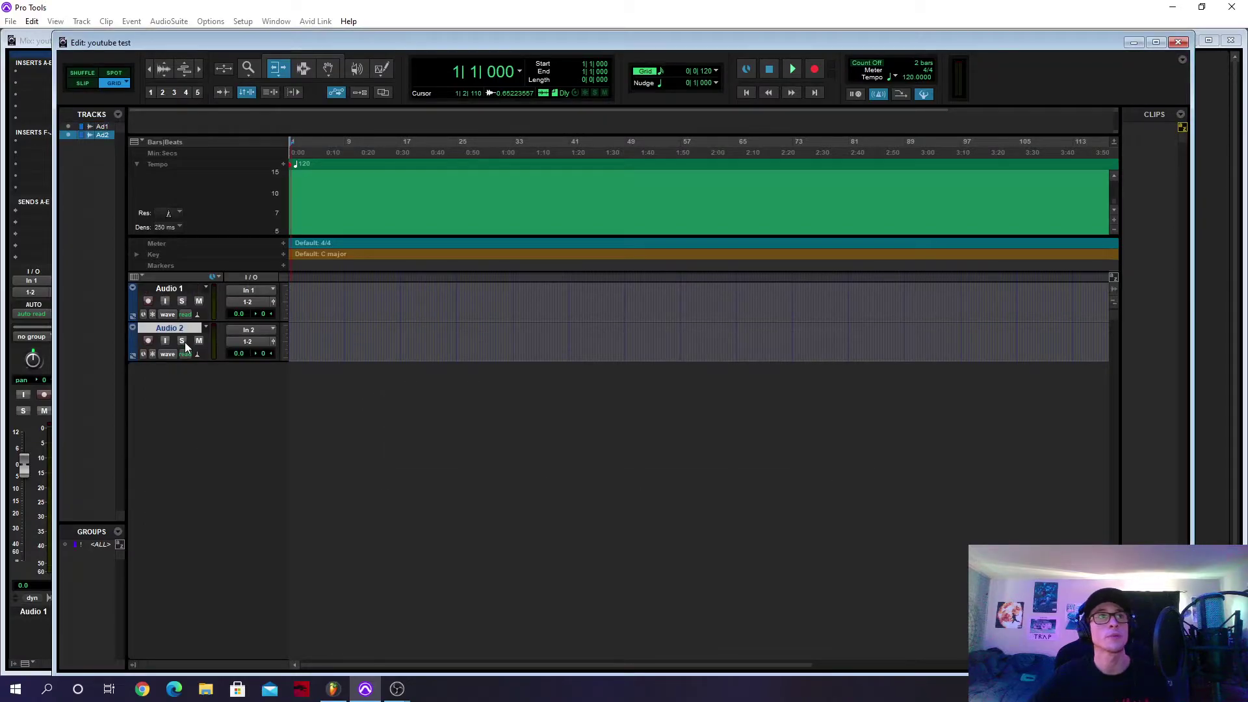
left_click(81, 22)
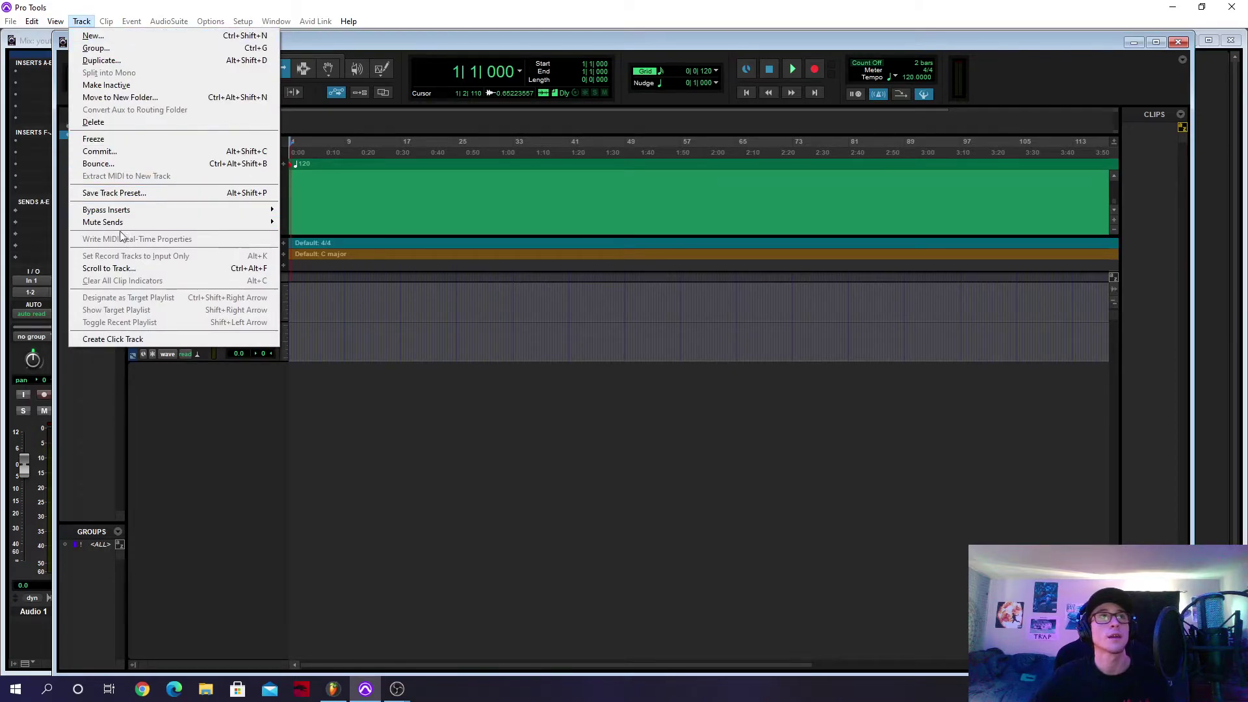
left_click(248, 434)
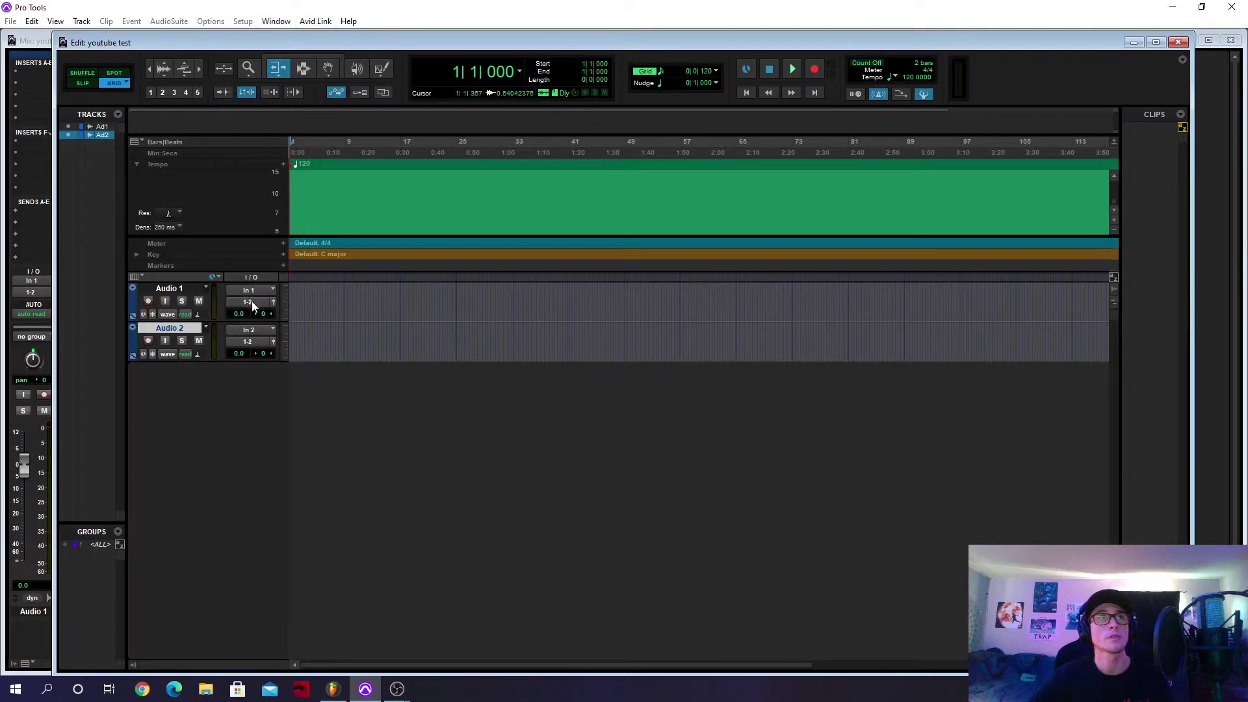
- Review the output paths in the I/O Setup and accept the settings
left_click(243, 21)
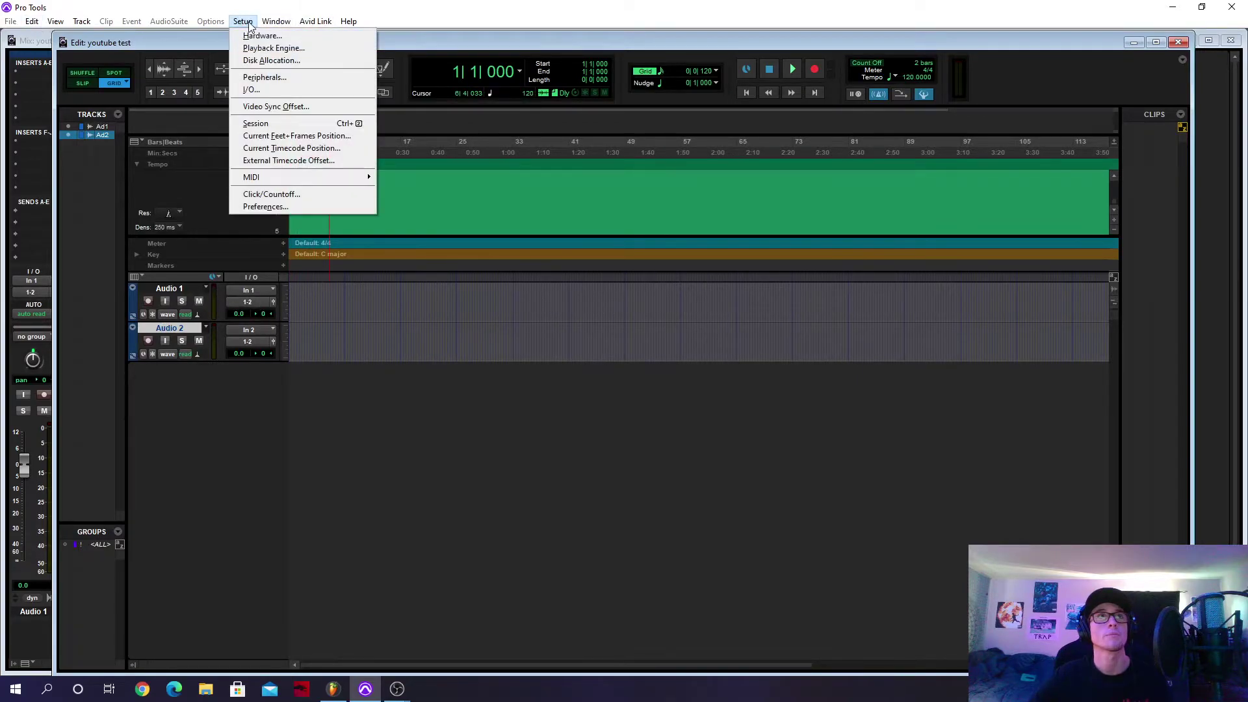
left_click(256, 89)
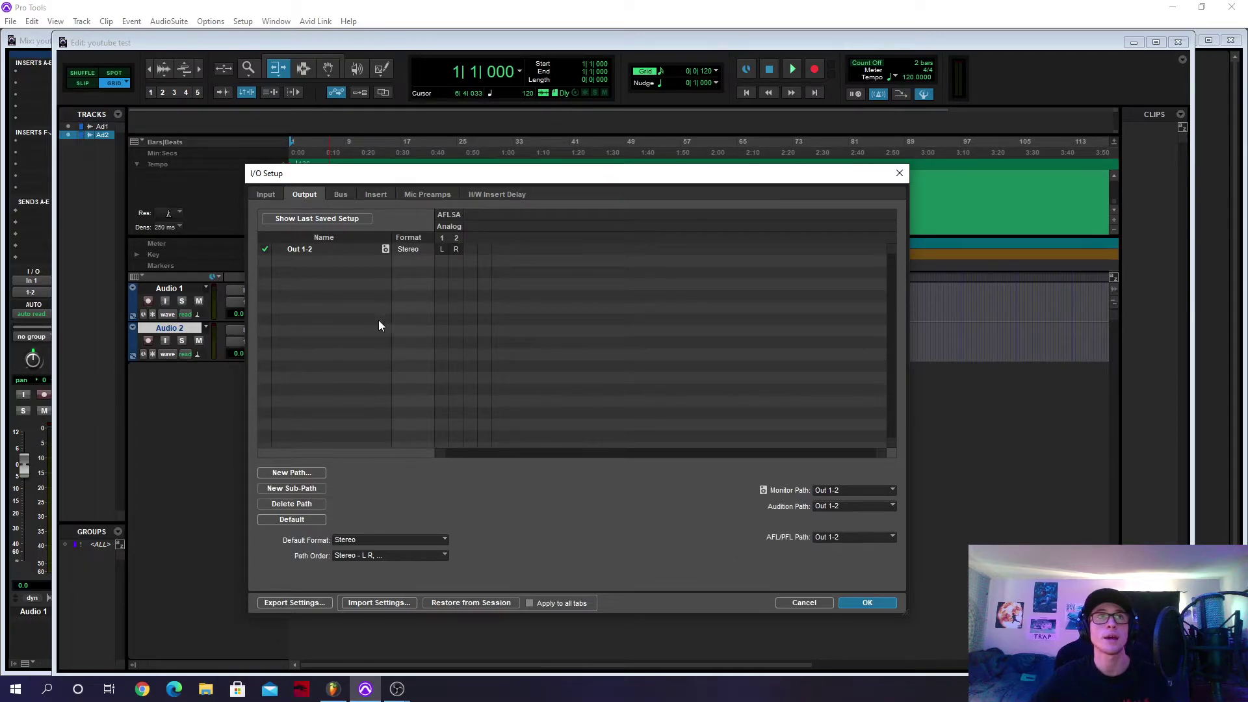
left_click(874, 604)
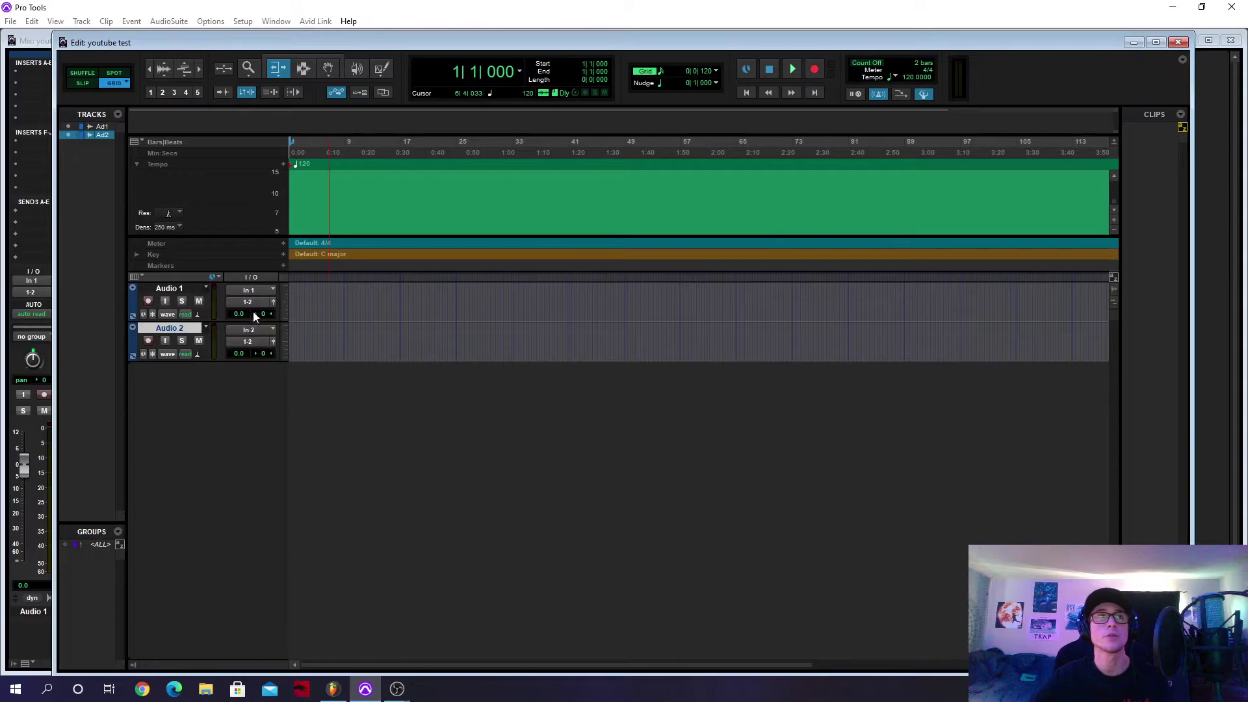
- Check the interface and bus input options of the Audio 1 track without choosing another input
left_click(256, 290)
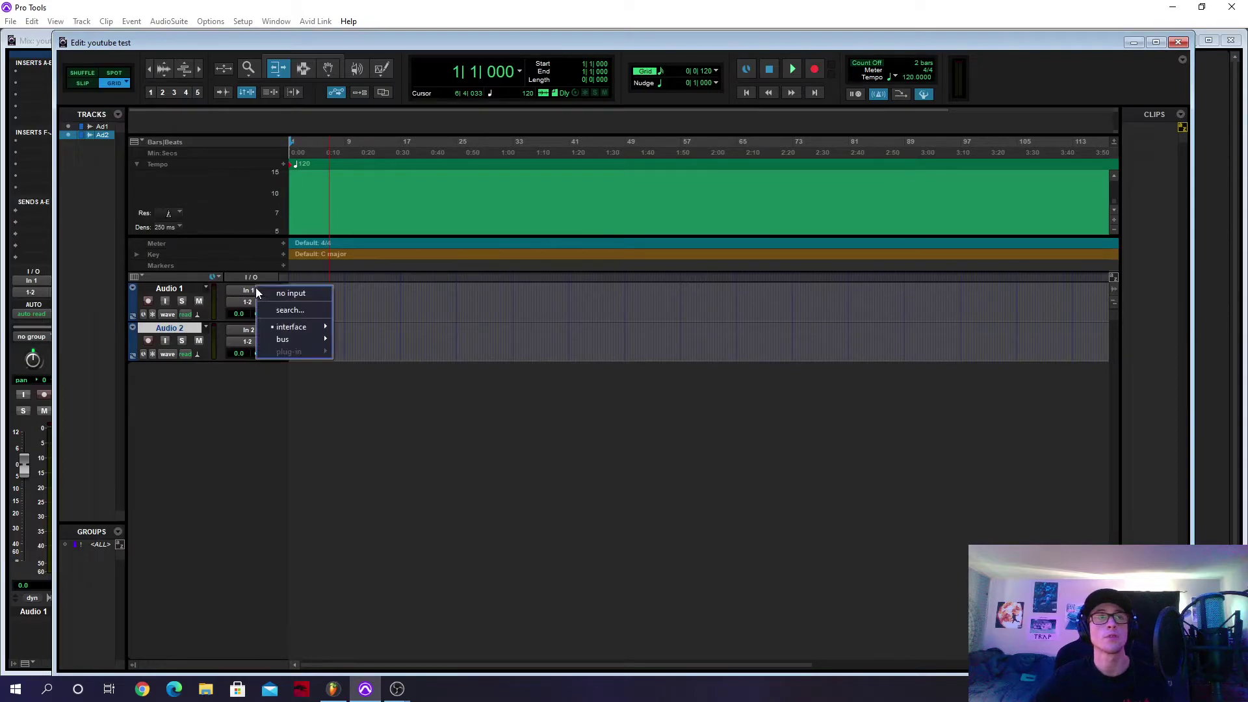
mouse_move(307, 326)
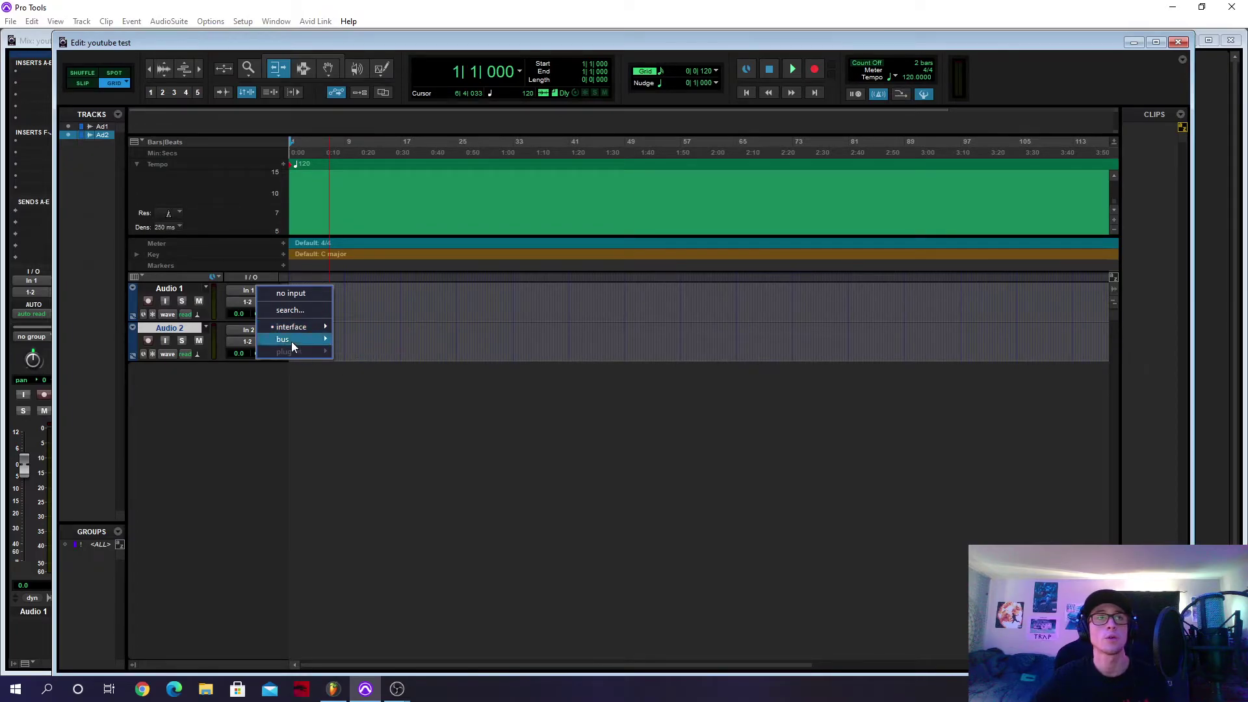
left_click(170, 385)
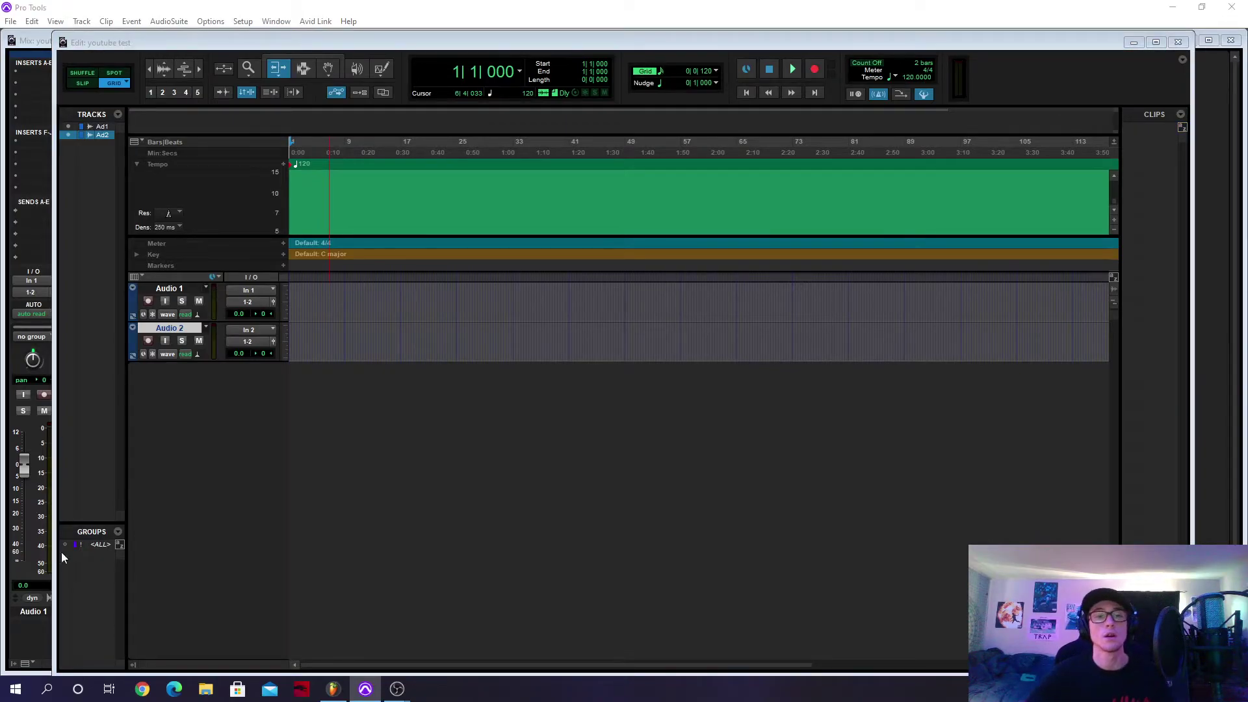
- Add one new stereo audio track in Samples with the default name below Audio 2
key("ctrl+shift+n")
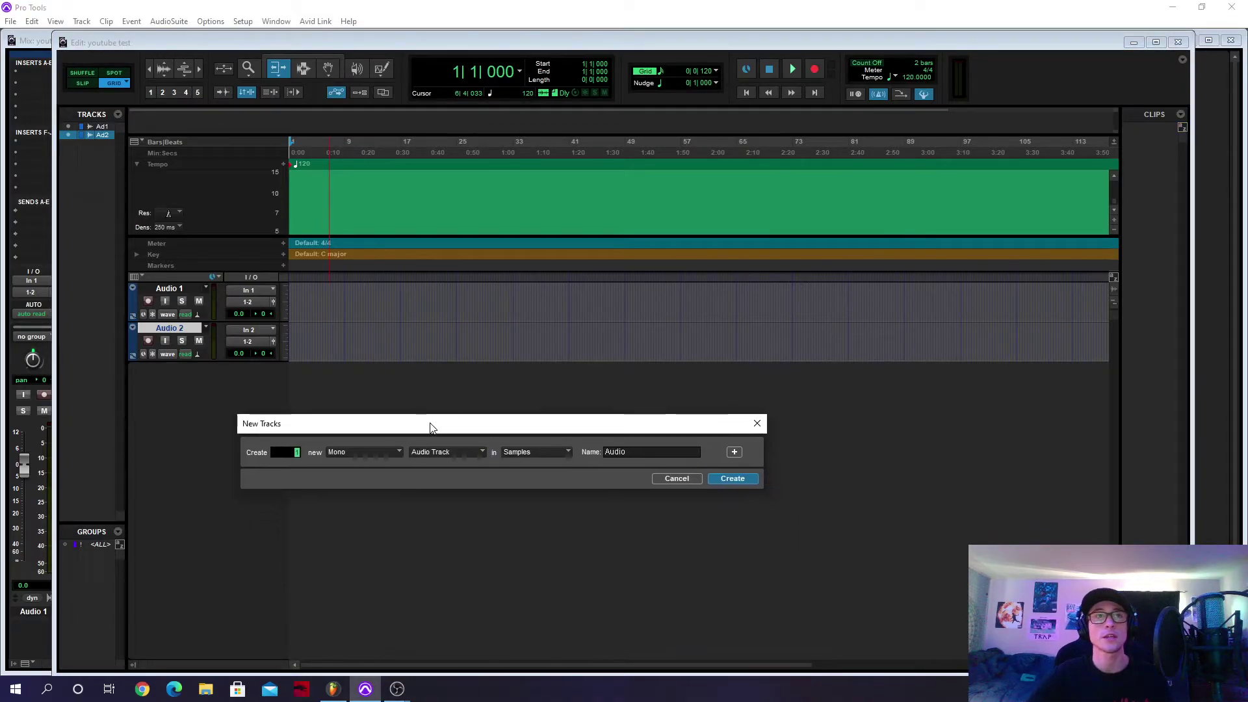
left_click(383, 455)
left_click(395, 470)
left_click(738, 480)
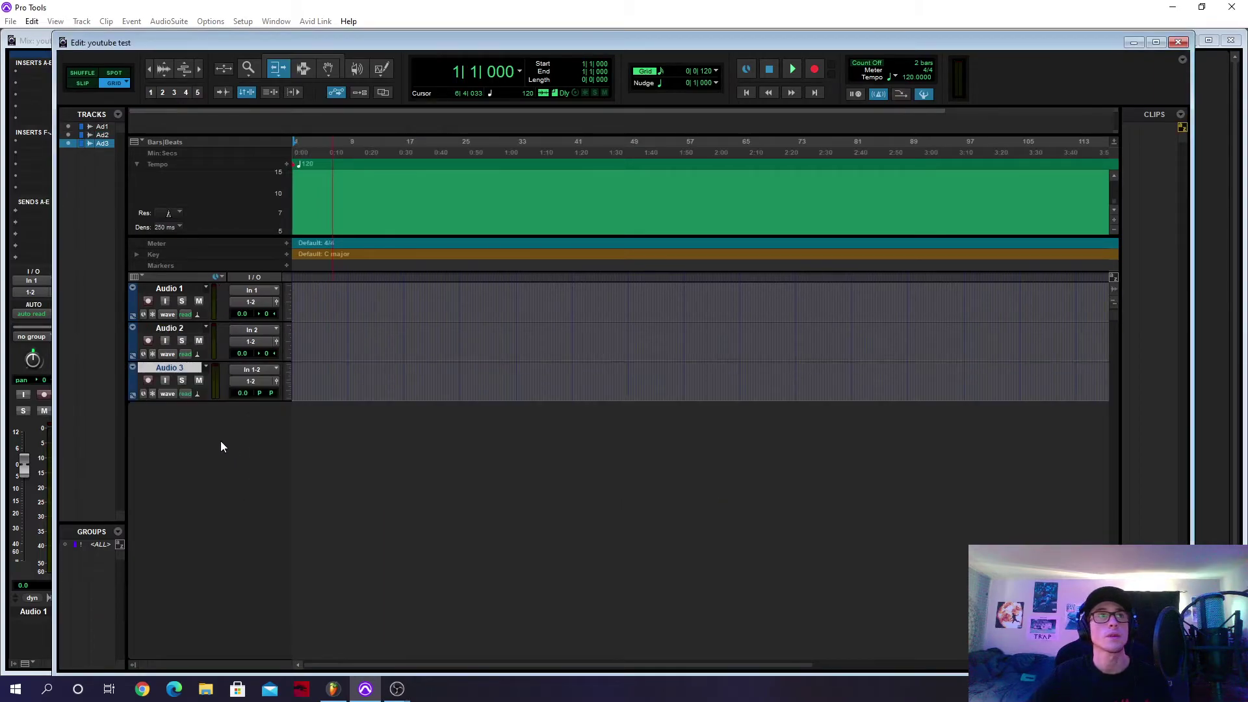
- Check the interface input and output path options of the Audio 3 track without choosing other paths
left_click(255, 372)
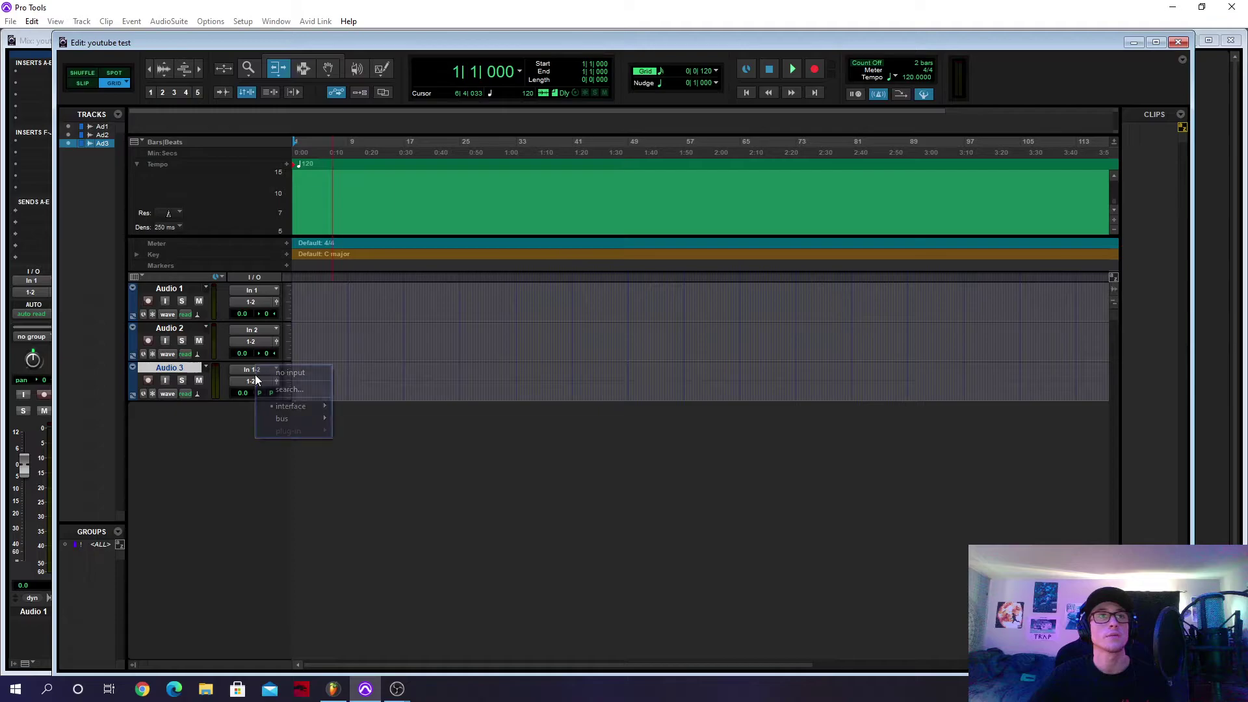
mouse_move(298, 406)
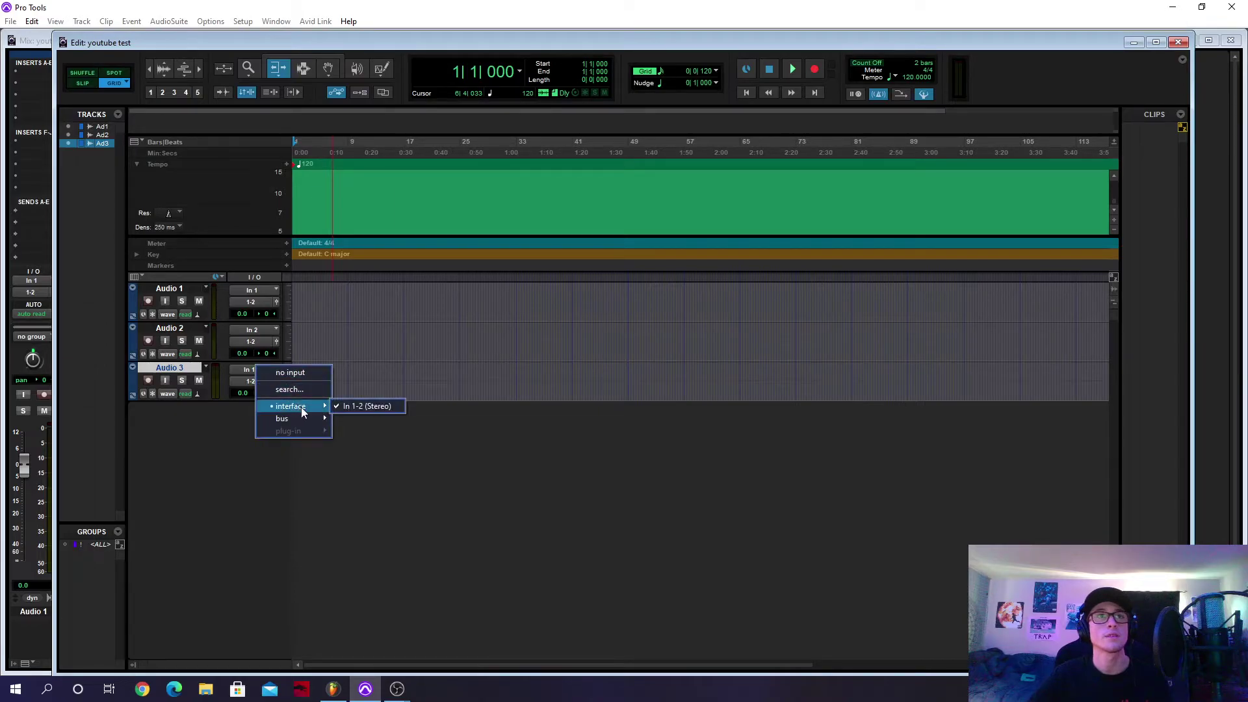
left_click(239, 381)
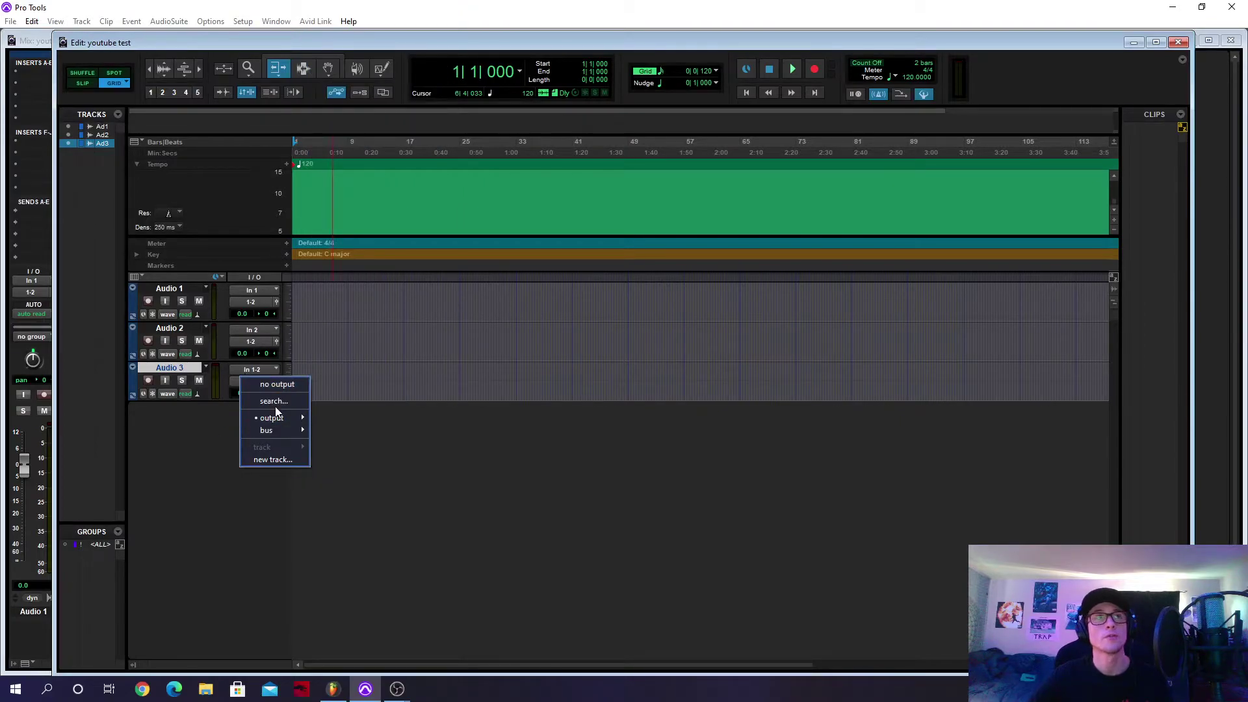
mouse_move(282, 418)
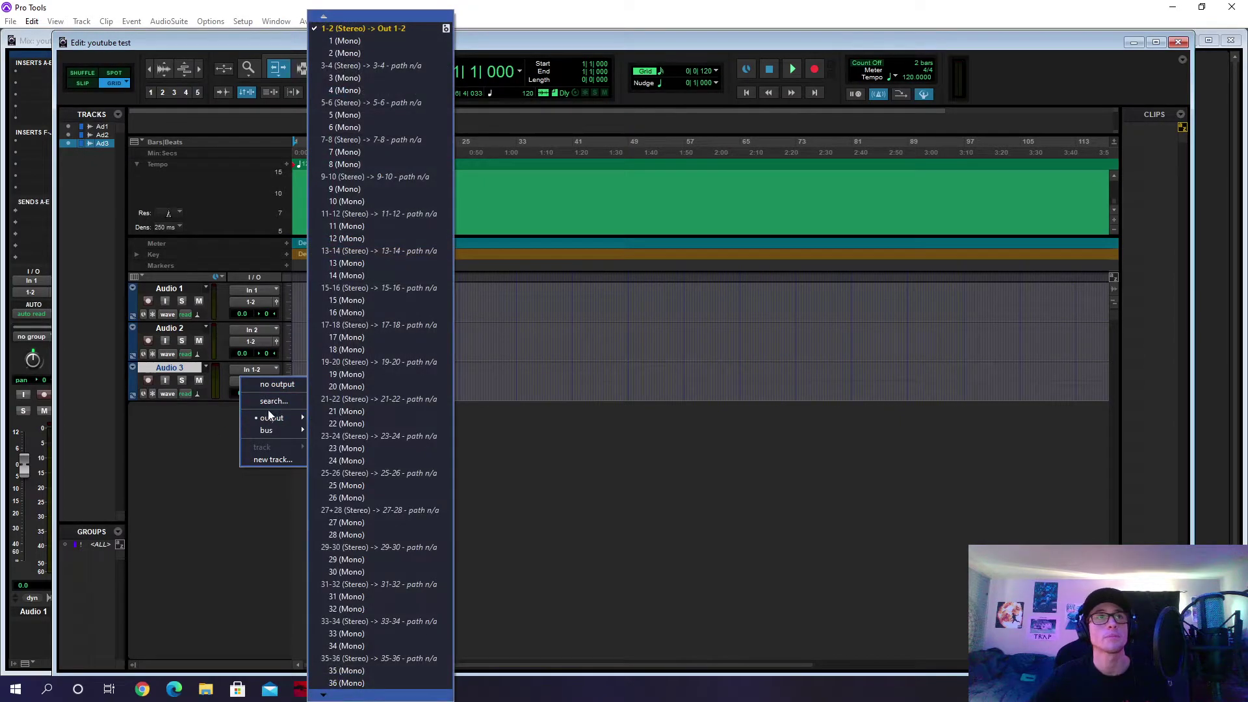
left_click(206, 445)
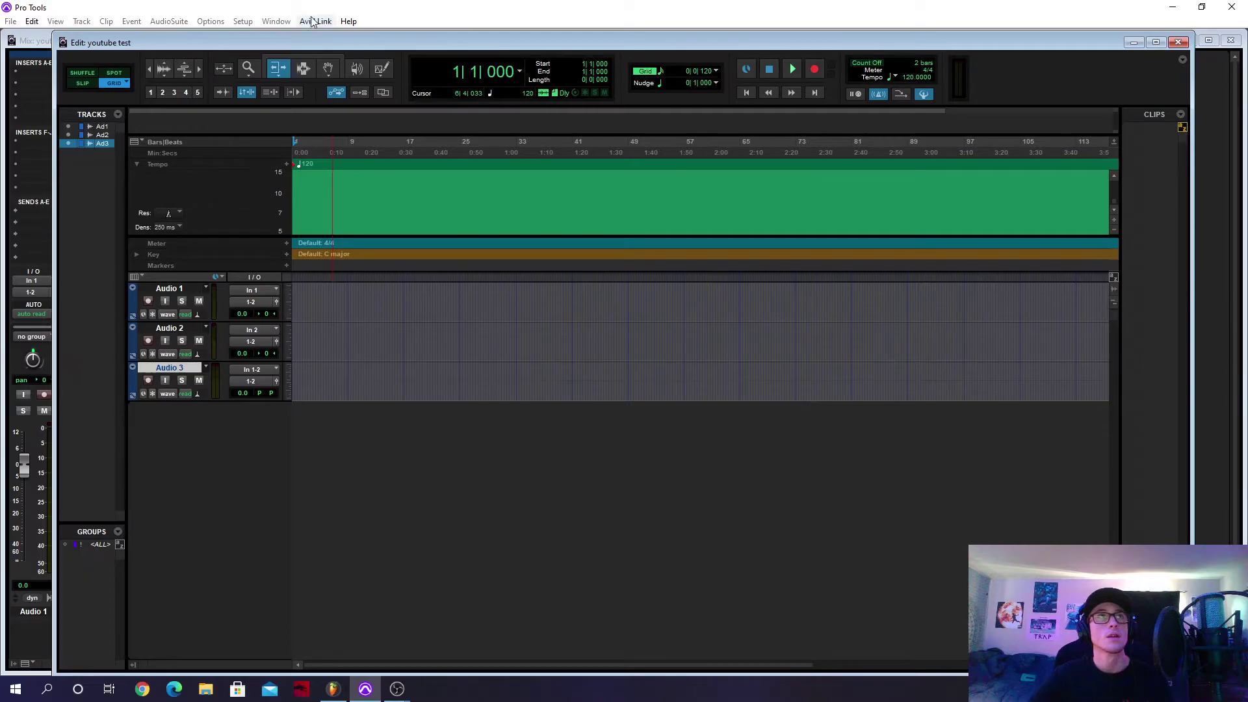
- Show the Mix window and check the Audio 1 track's output options without choosing another output
left_click(283, 22)
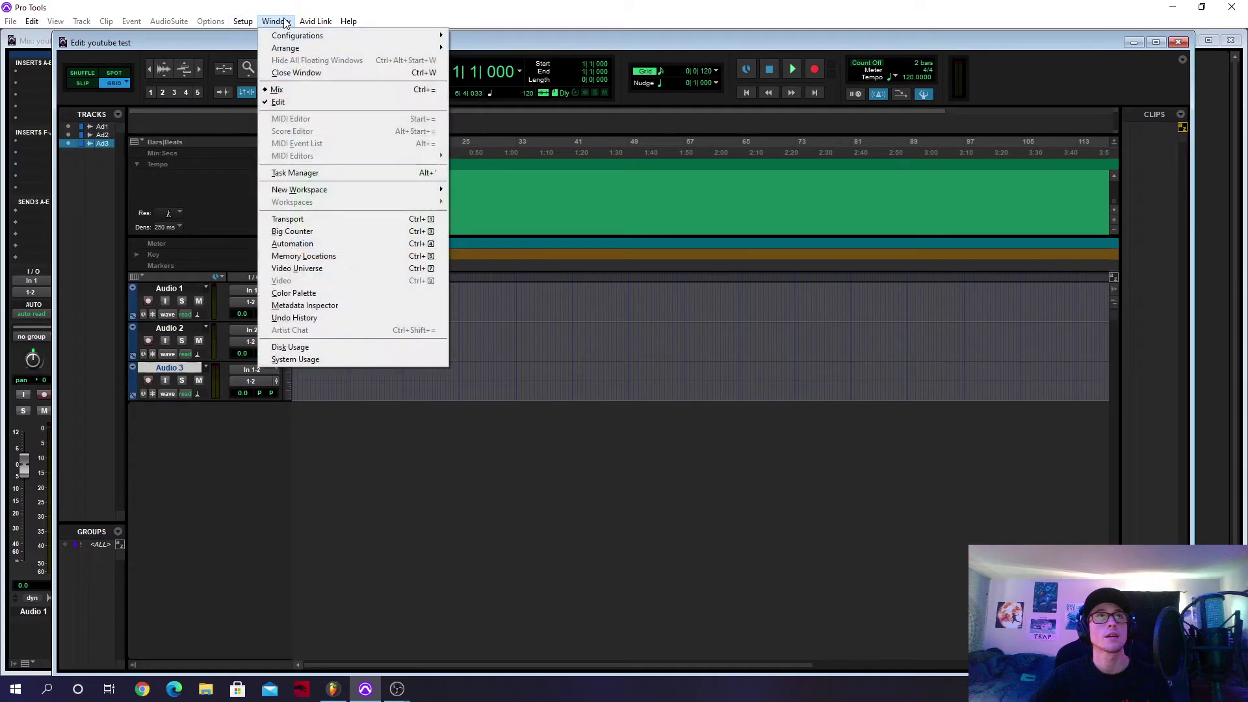
left_click(304, 89)
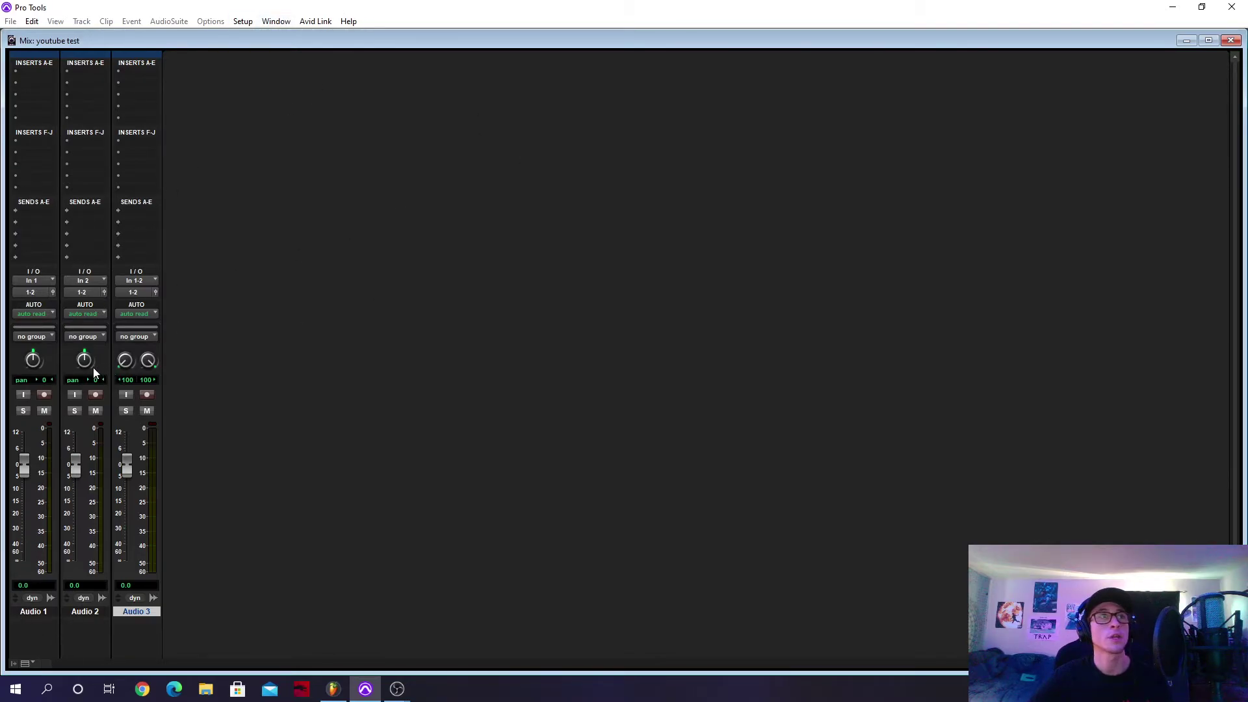
left_click(34, 294)
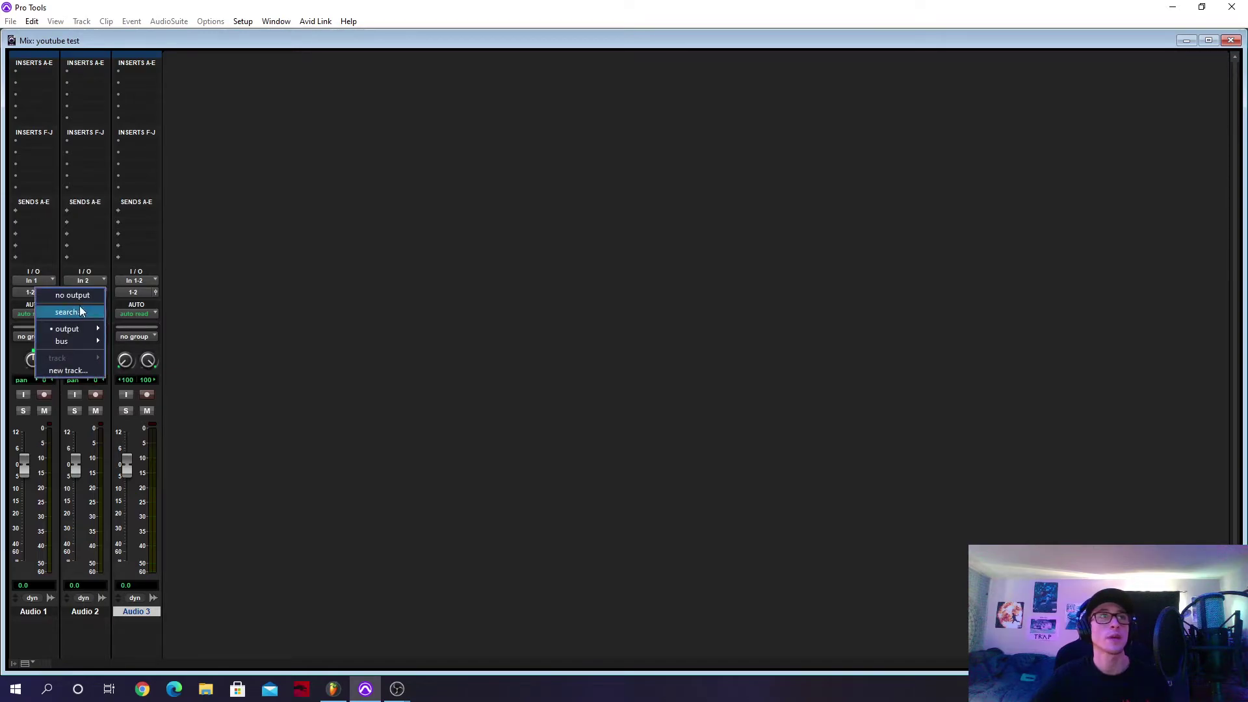
left_click(192, 336)
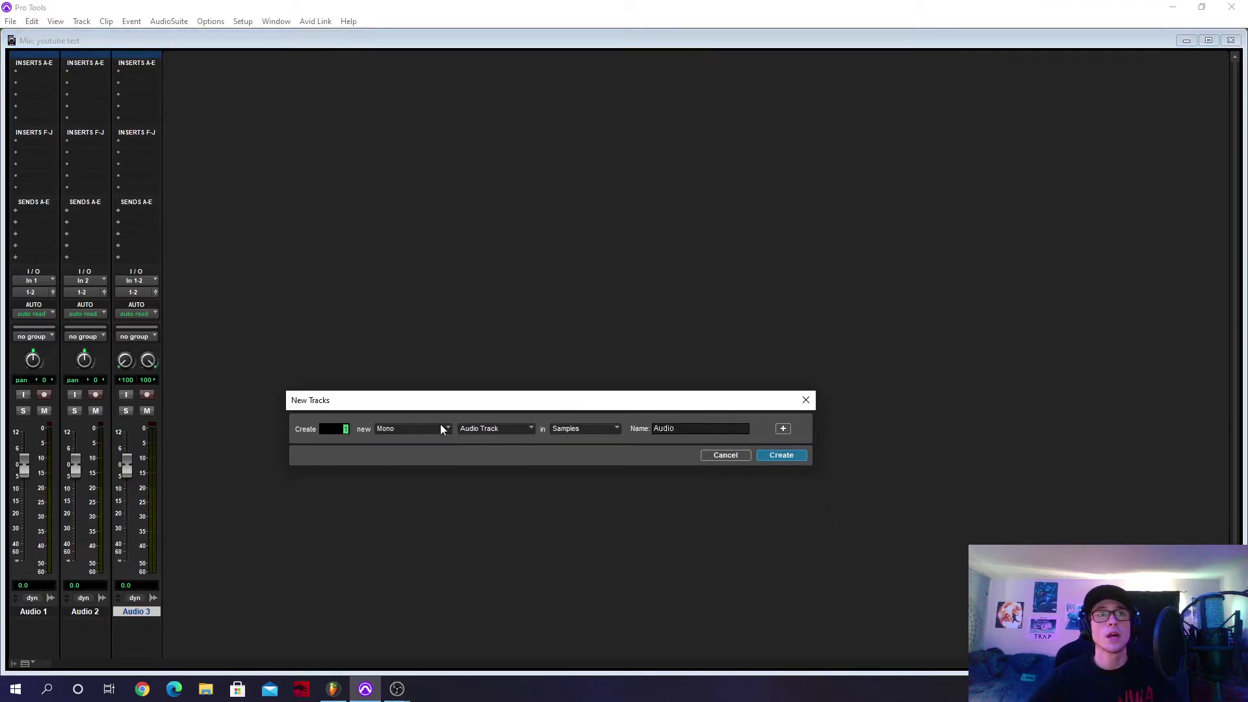
- Add one new mono Master Fader track in Samples with the default name Master
left_click(521, 431)
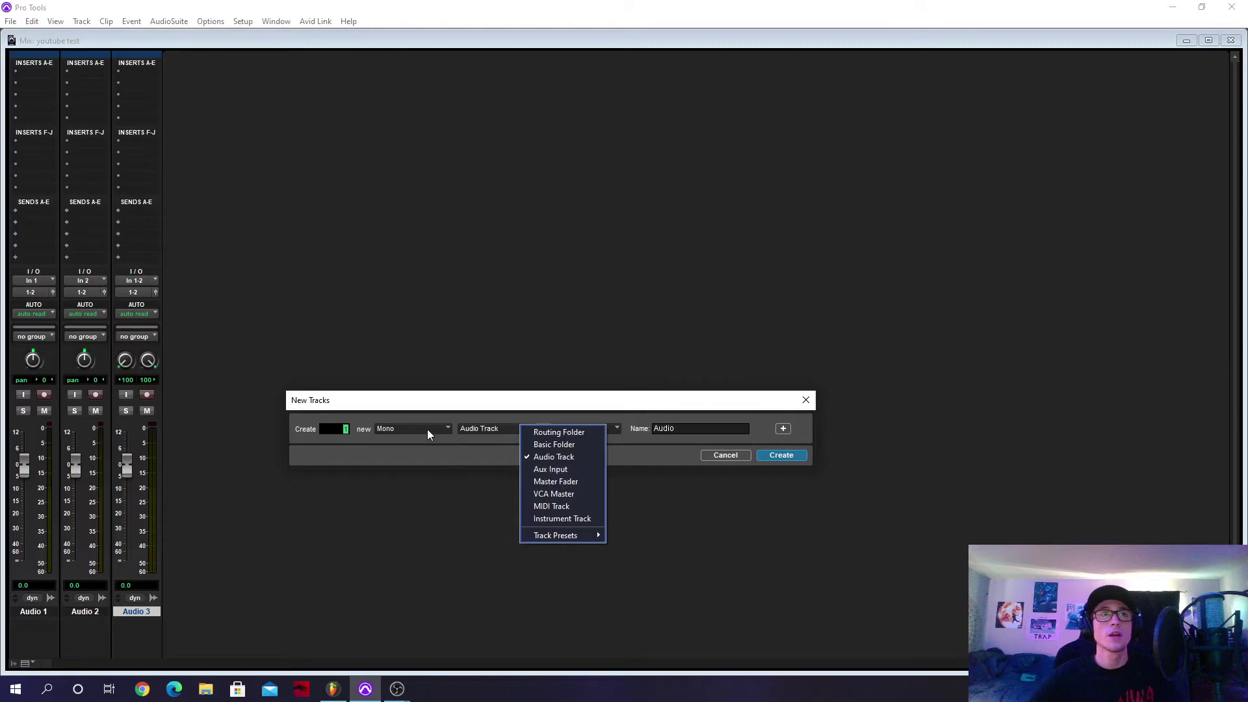
left_click(576, 483)
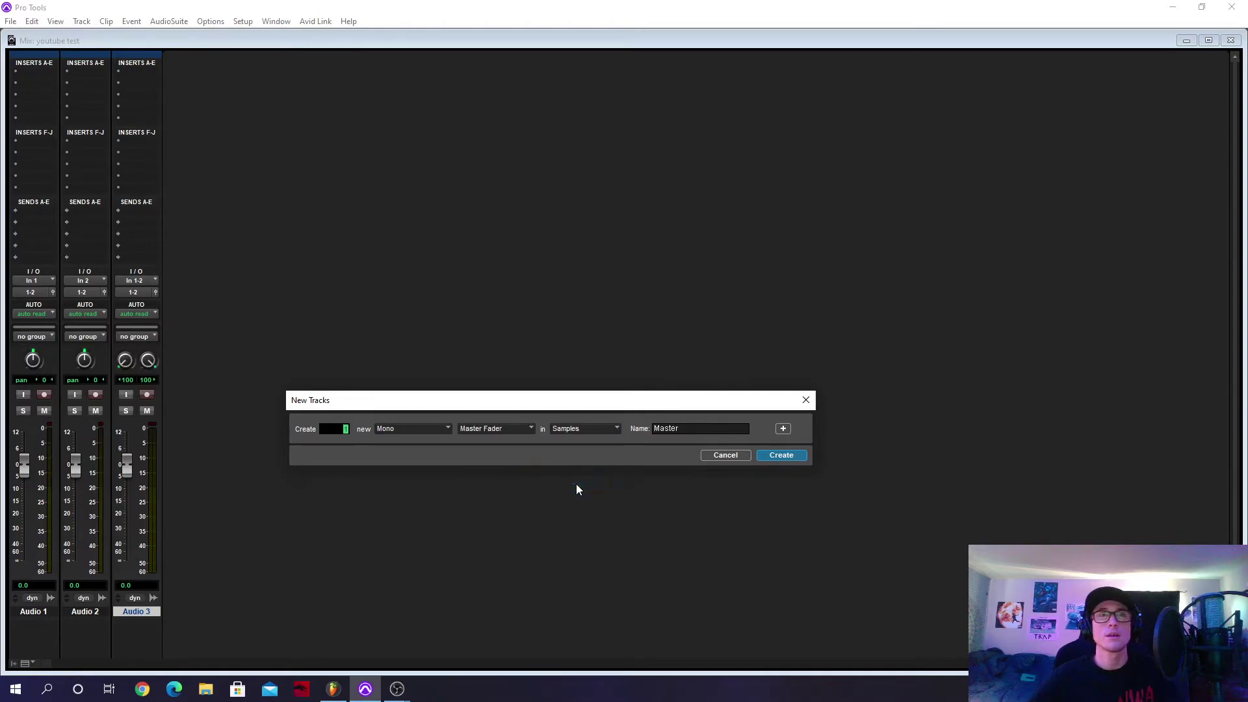
left_click(781, 456)
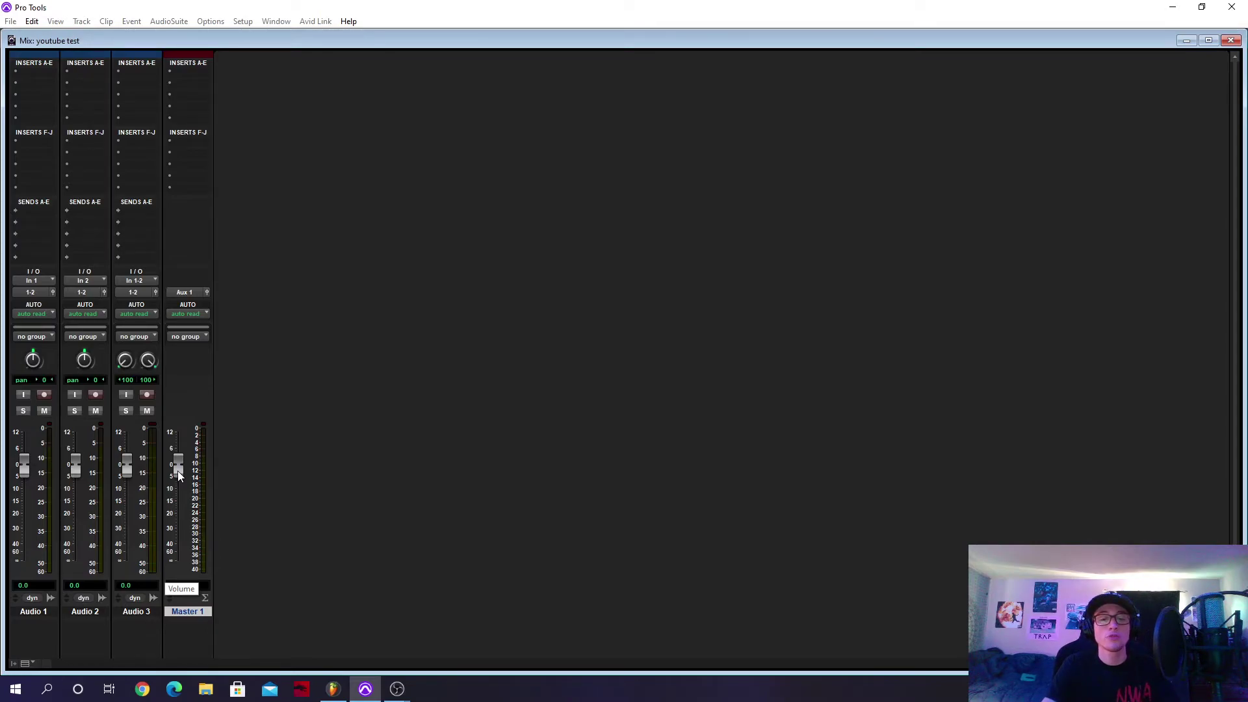
- Return to the Edit window and check the Meter Change settings without changing the meter
key("ctrl+=")
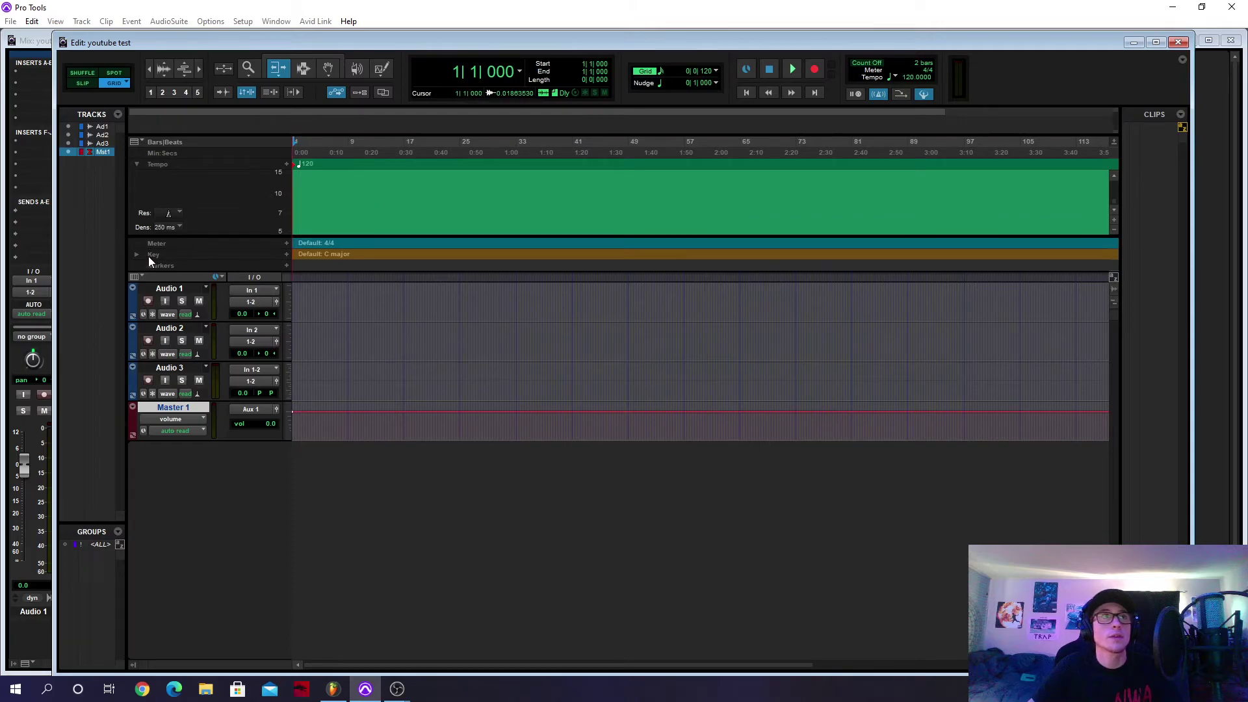
left_click(287, 244)
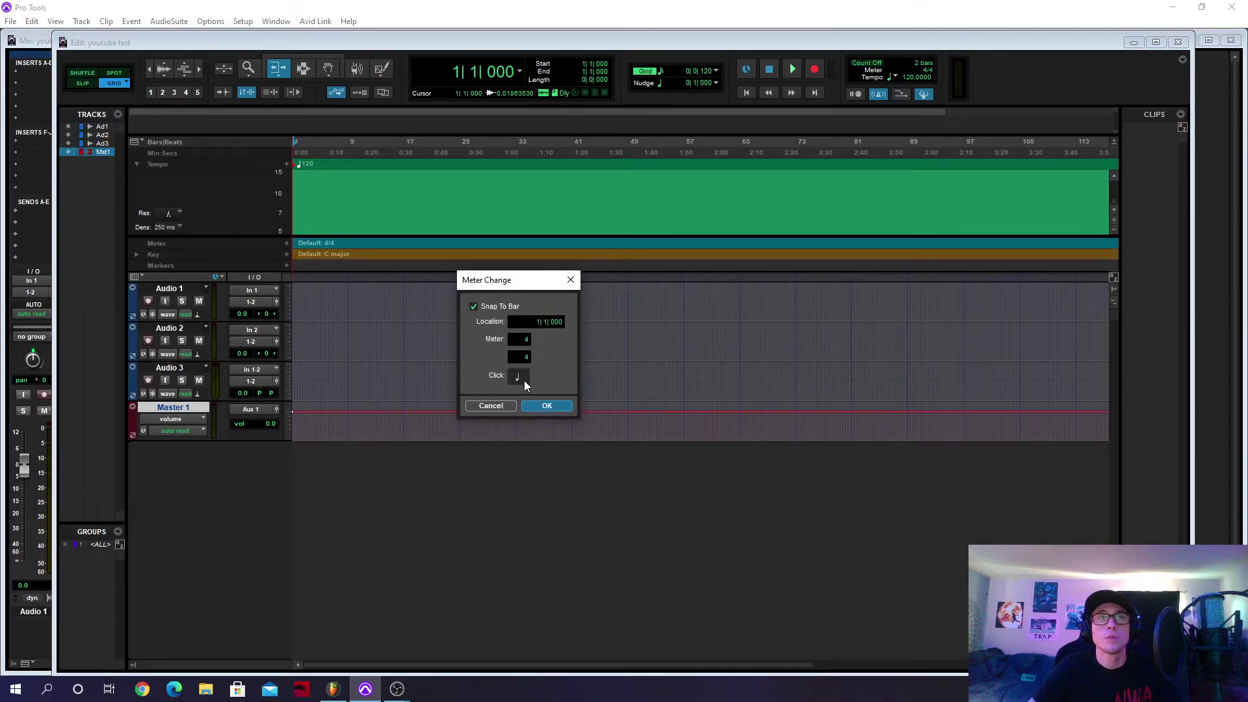
left_click(573, 279)
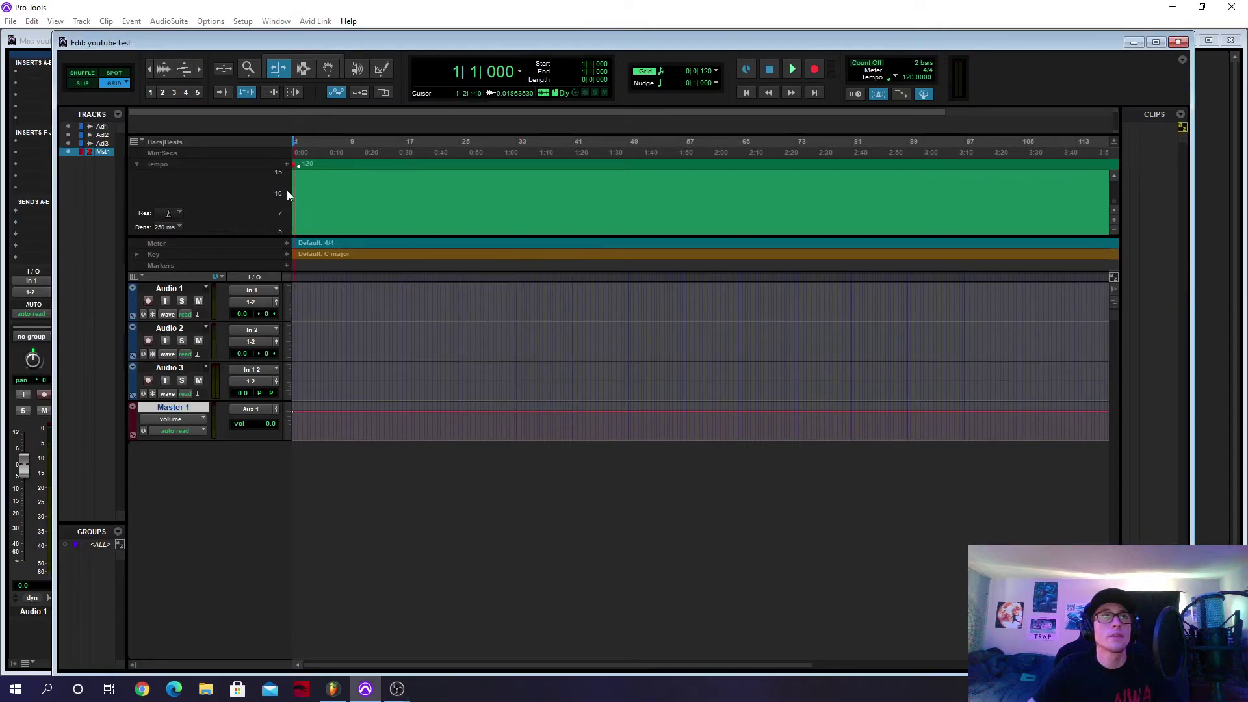
- Set the session tempo to 130 BPM at location 1|1|000 with Snap To Bar enabled
left_click(286, 165)
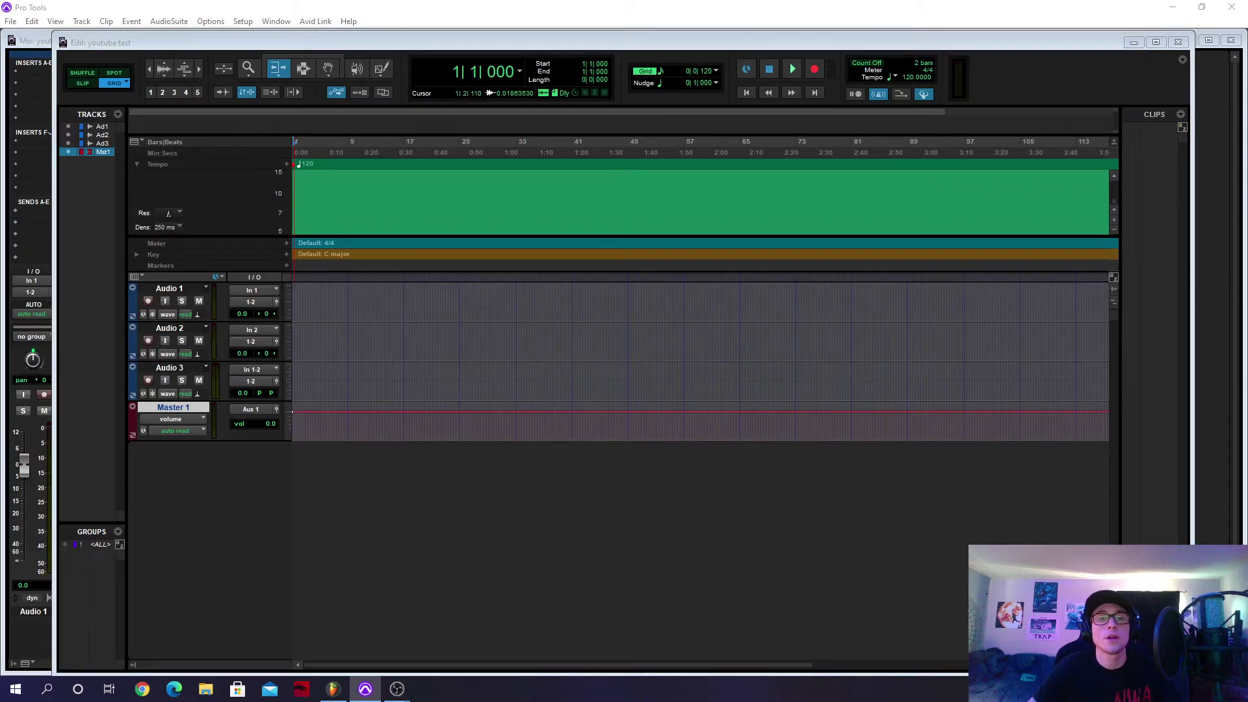
type("130")
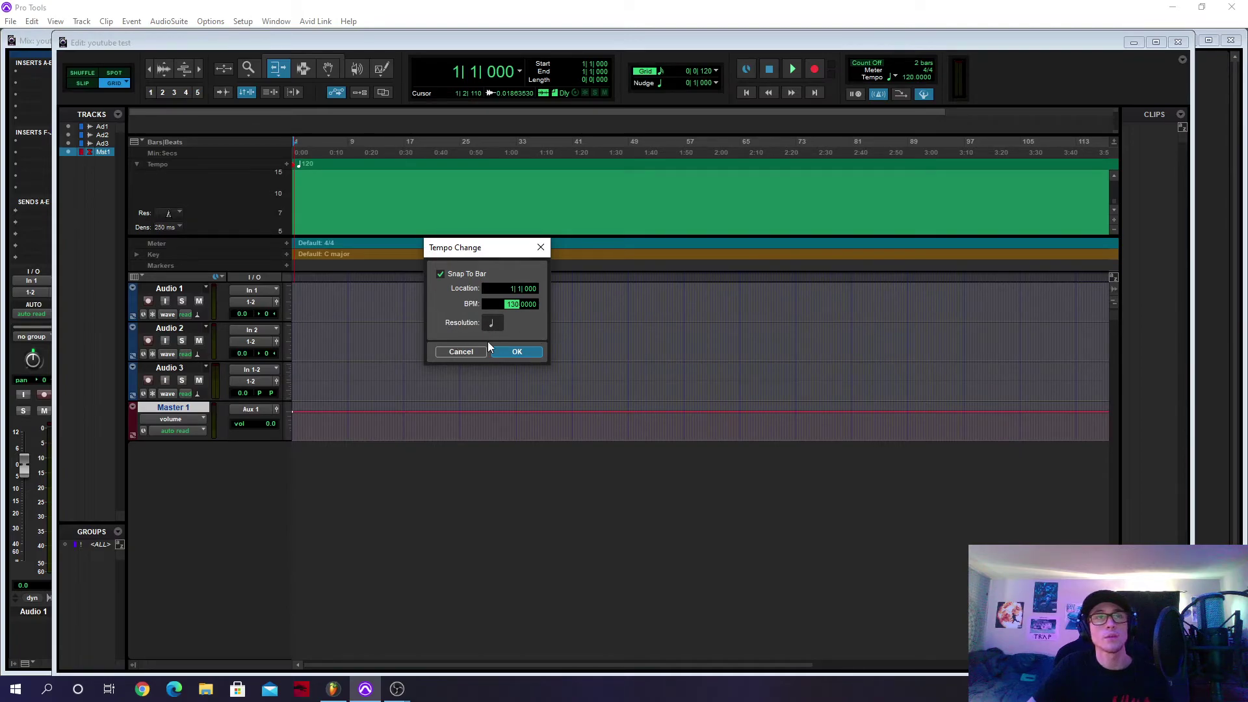
left_click(520, 354)
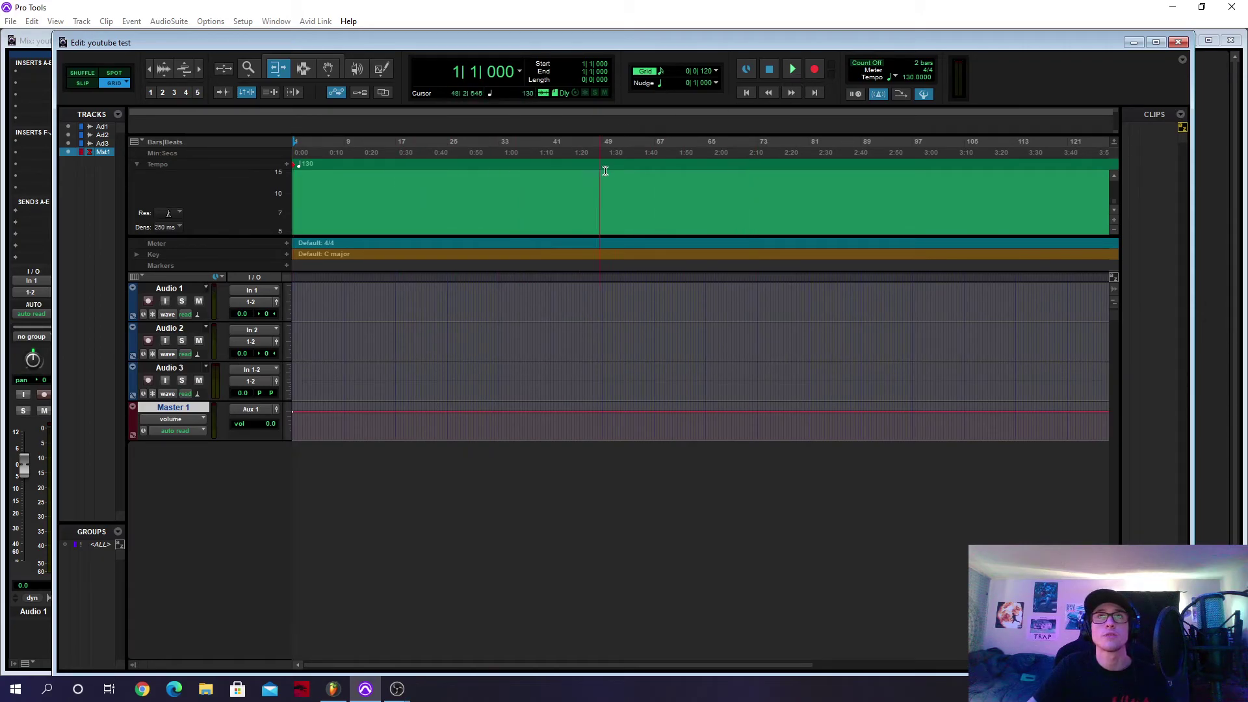
- Play the session from the start and stop playback
left_click(794, 69)
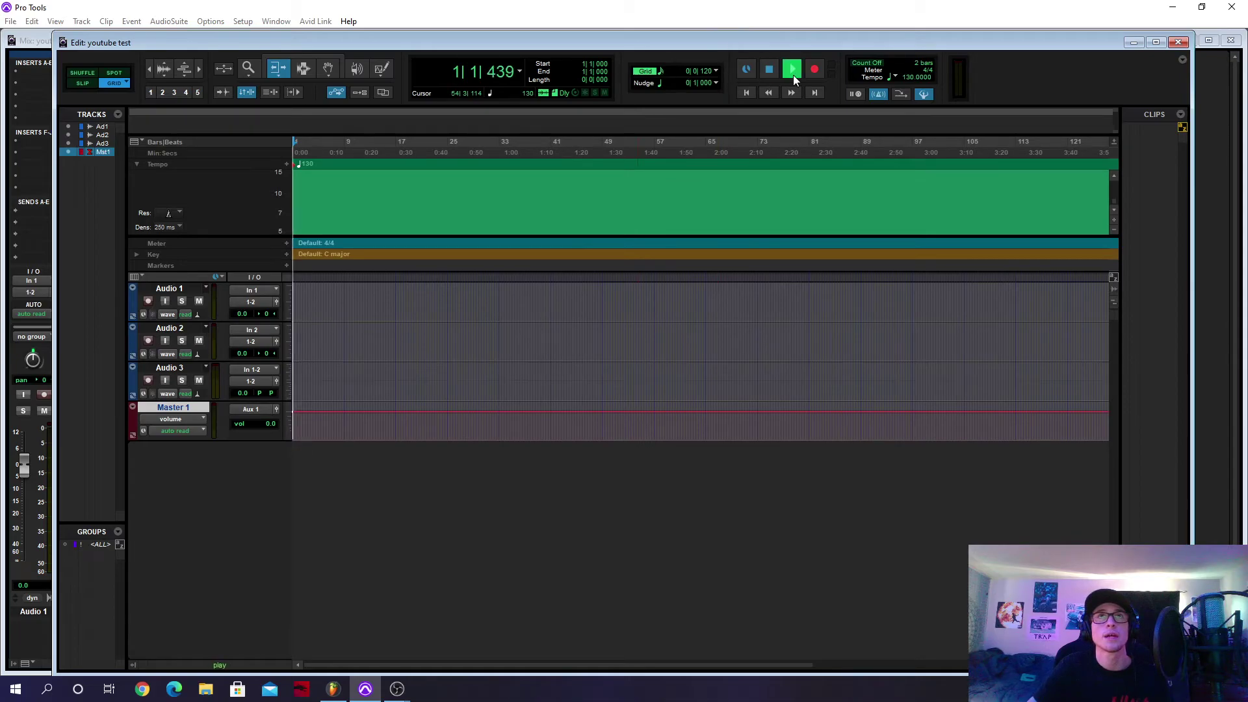
left_click(793, 76)
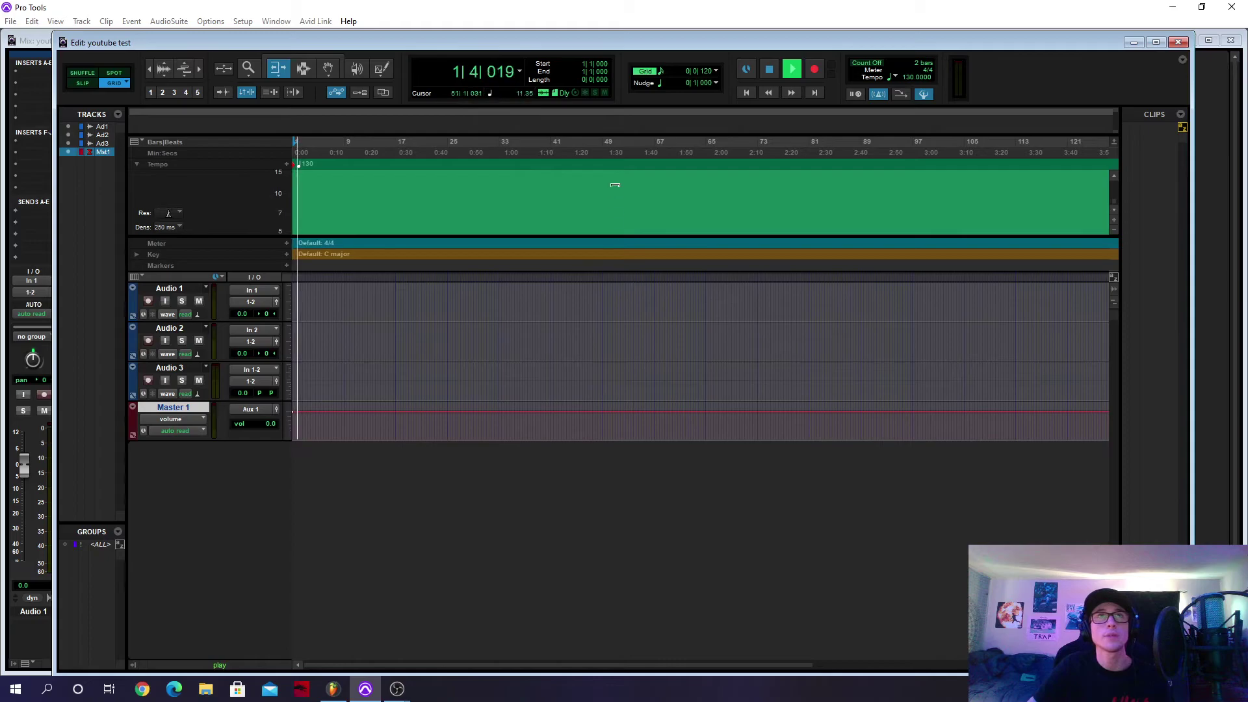
left_click(770, 71)
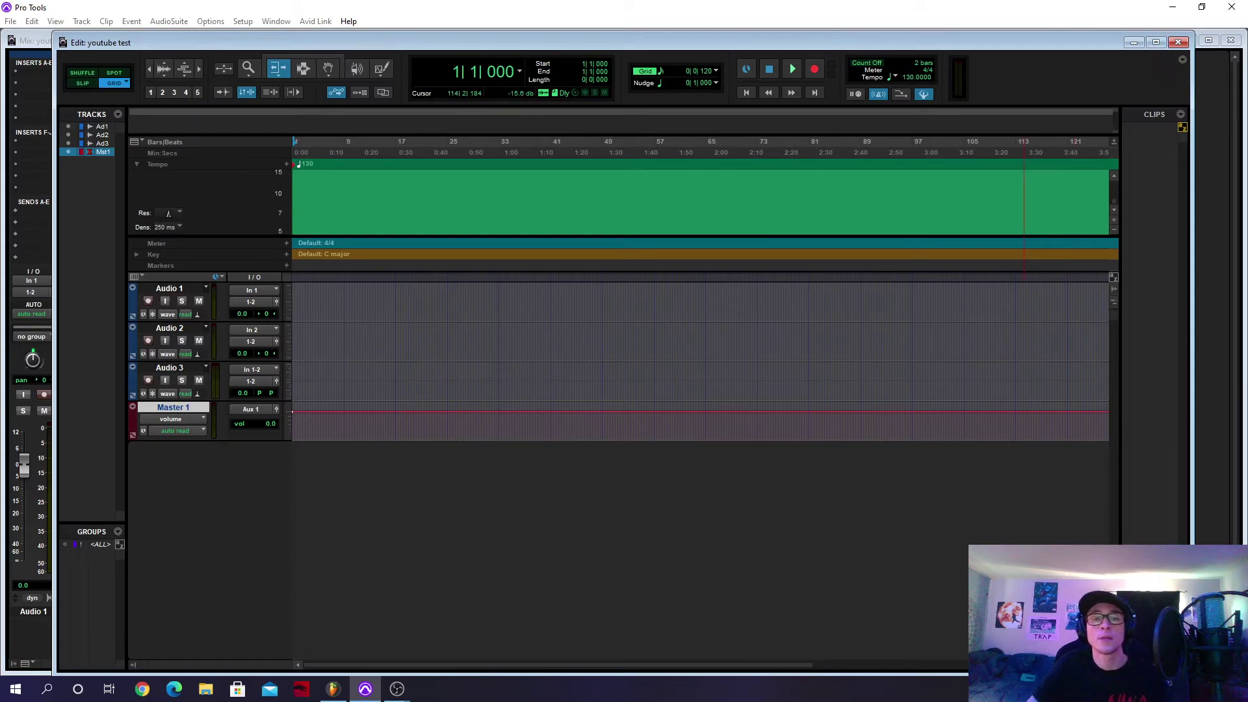
- Bring the Mix window to the front and return to the Edit window
key("alt+Tab")
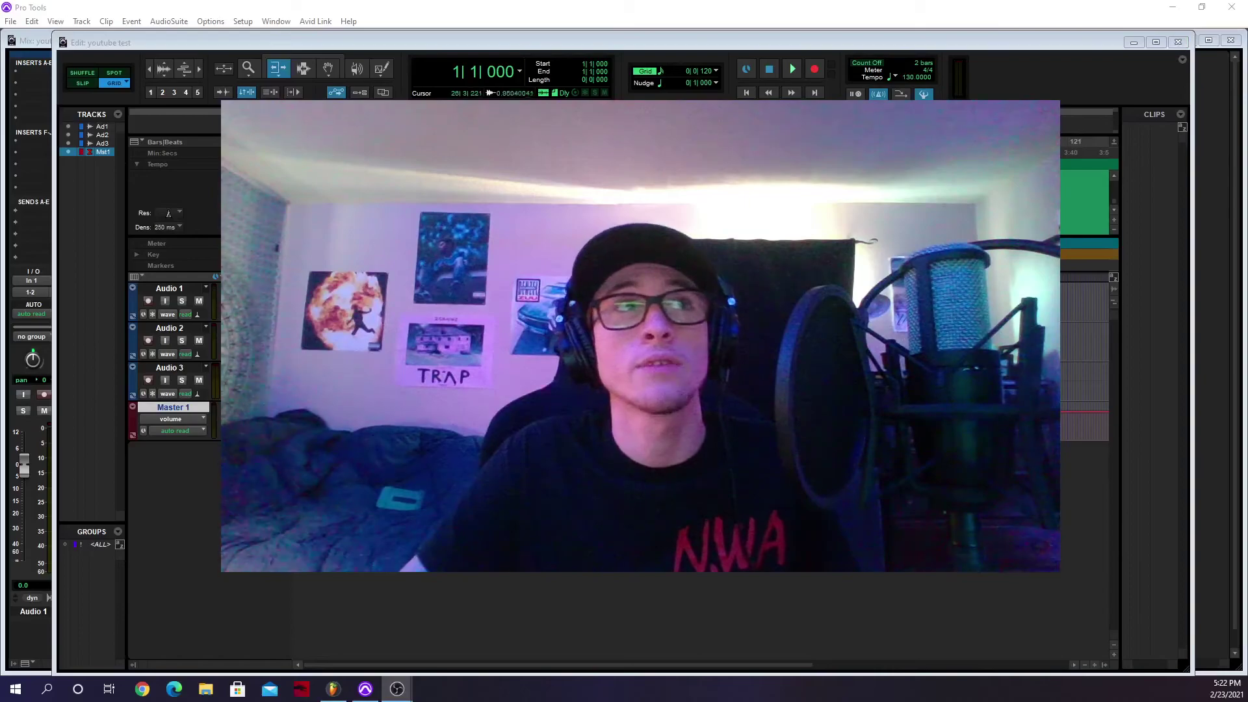
left_click(1184, 39)
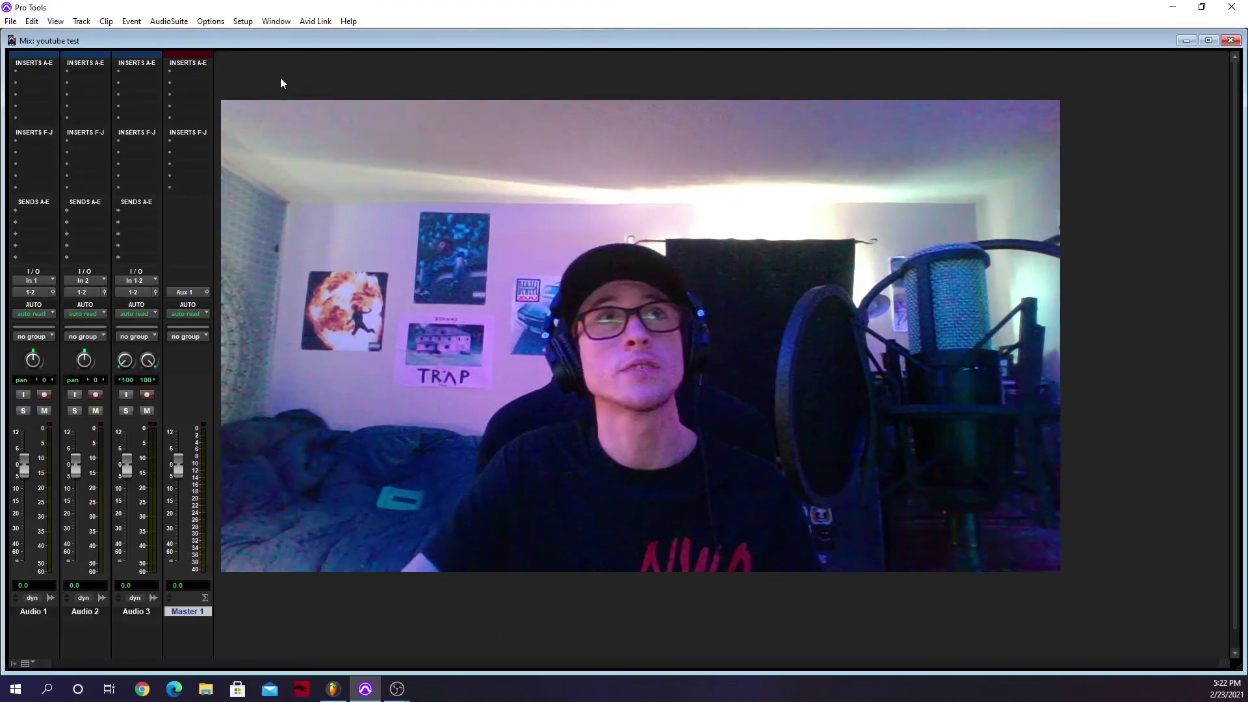
left_click(285, 21)
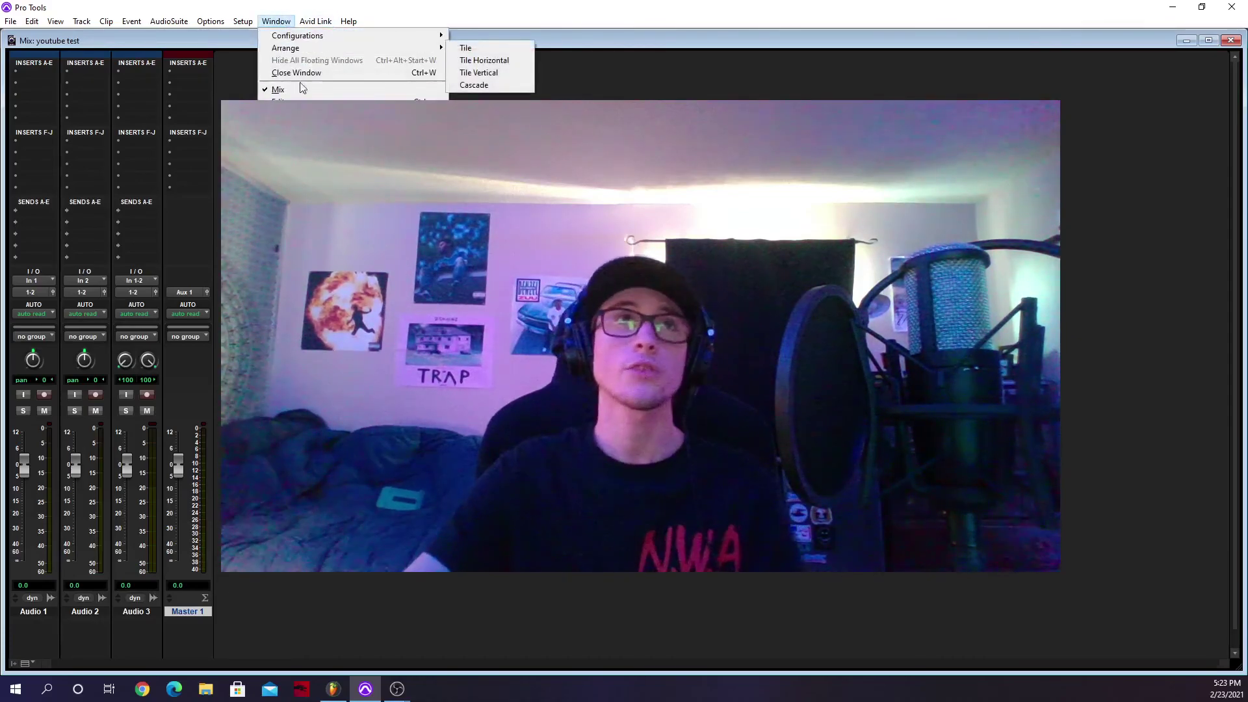
left_click(279, 102)
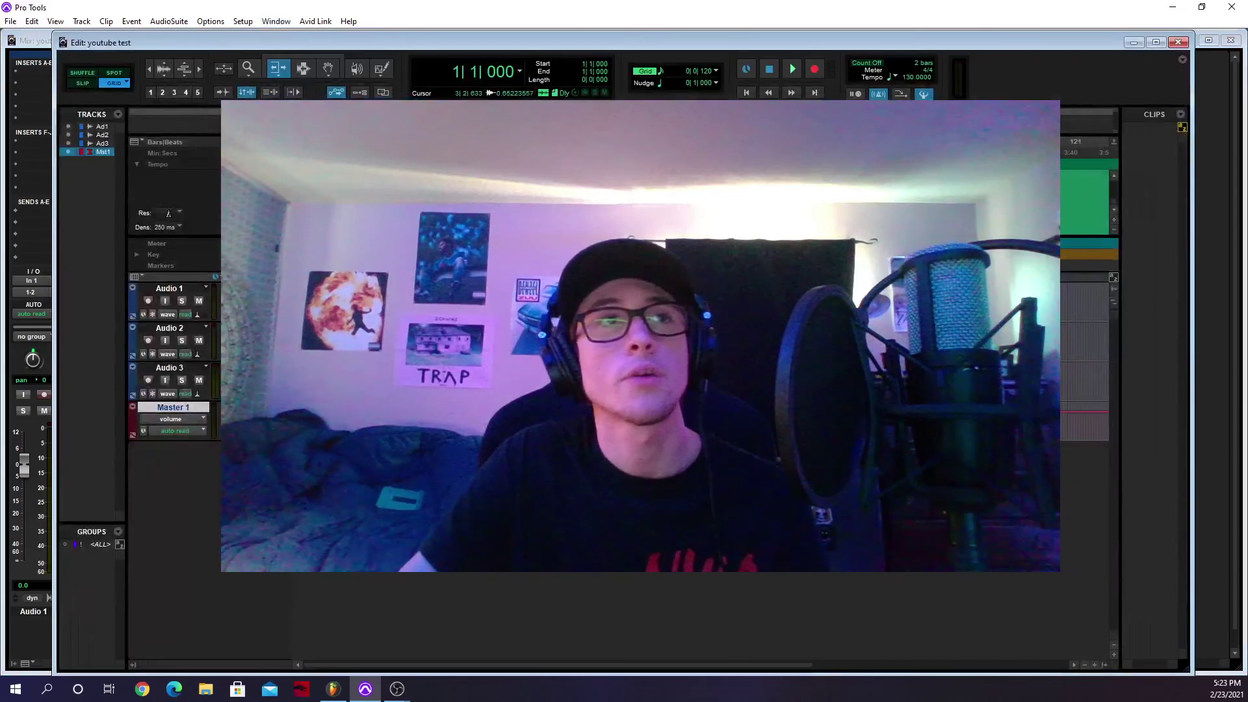